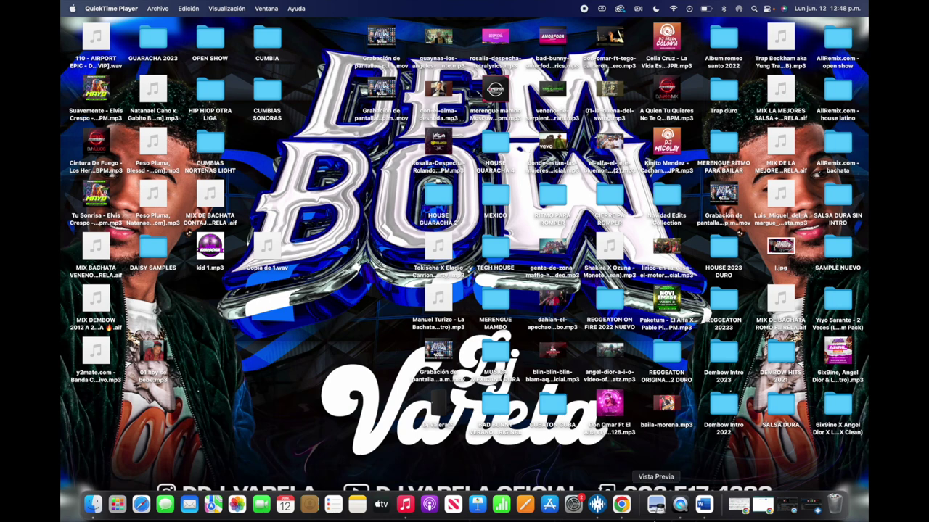
- Switch to Serato DJ Pro in full screen and collapse the DEMBOW INTRO 23 crate
click(808, 510)
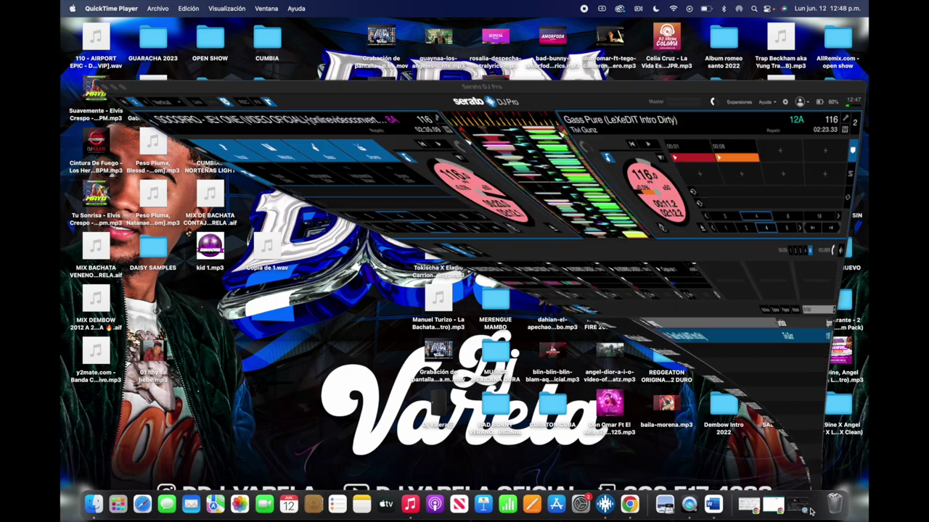
click(85, 25)
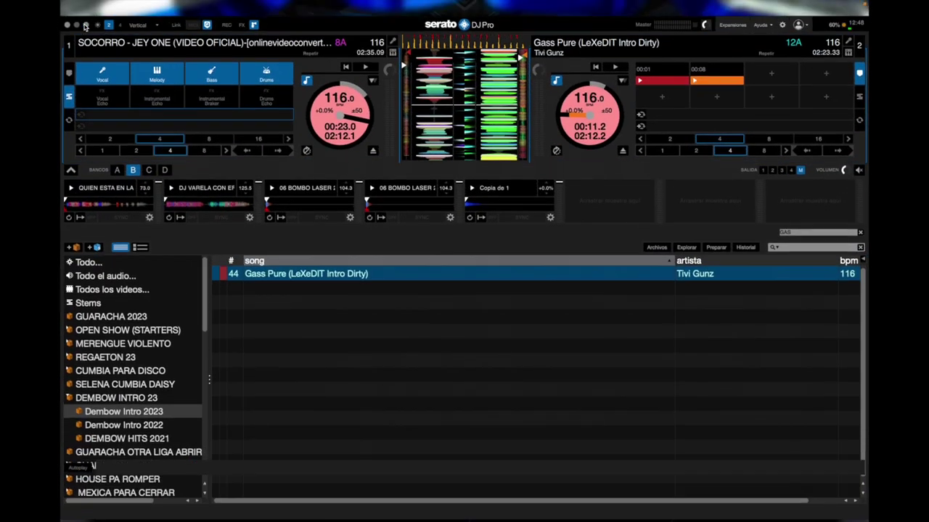
click(70, 383)
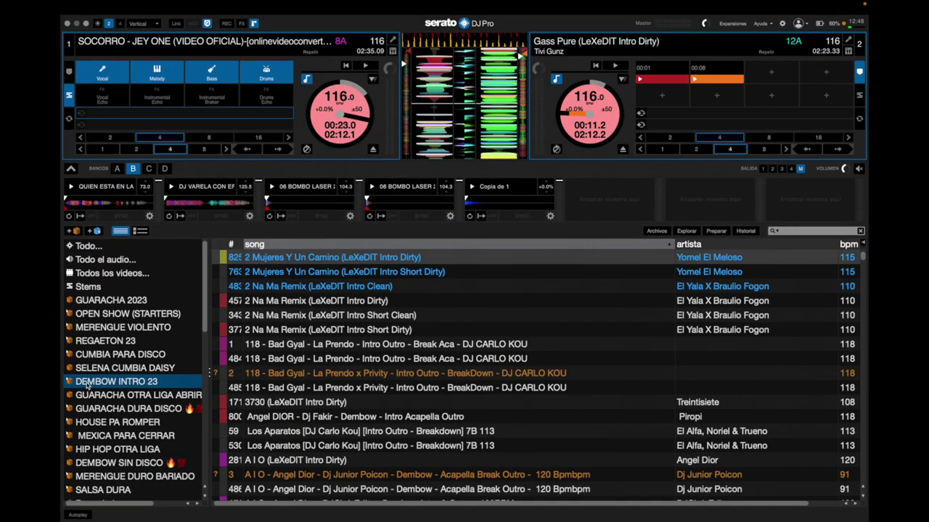
- Expand the DEMBOW FULL crate, look through its subcrates by year and collapse it
scroll(86, 386, down, 4)
scroll(87, 375, down, 5)
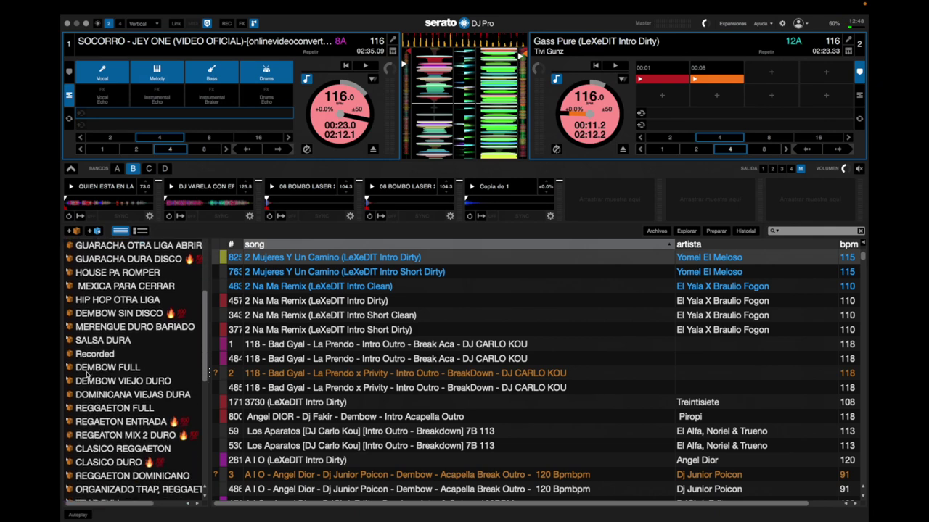
click(70, 335)
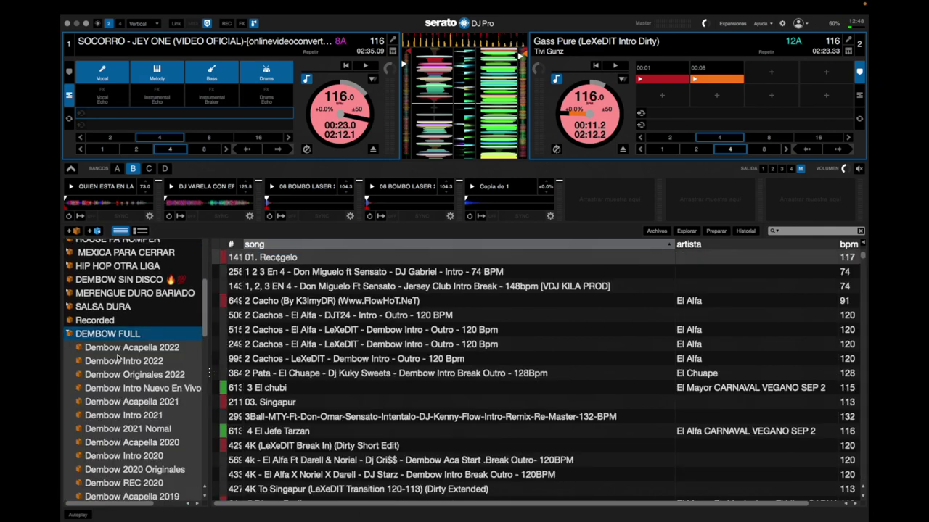
scroll(117, 357, down, 8)
scroll(117, 357, down, 7)
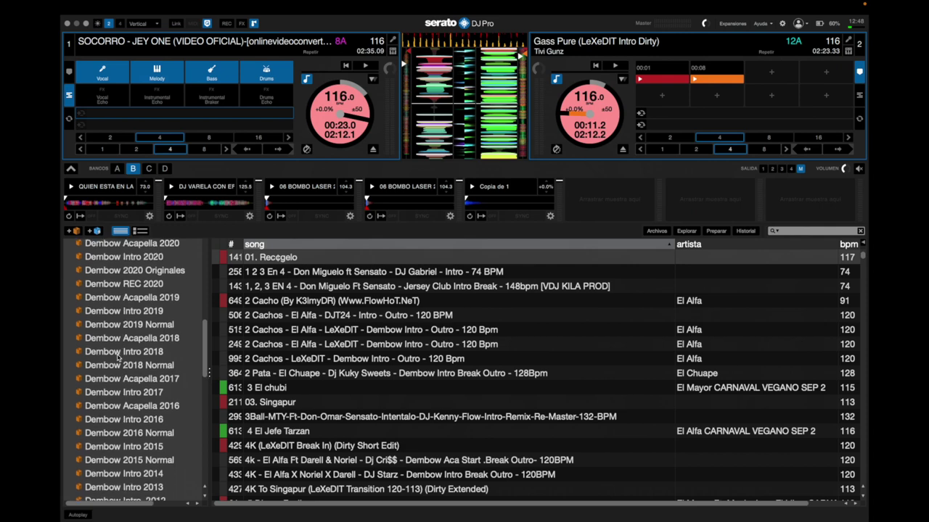
scroll(117, 357, up, 11)
scroll(117, 357, up, 1)
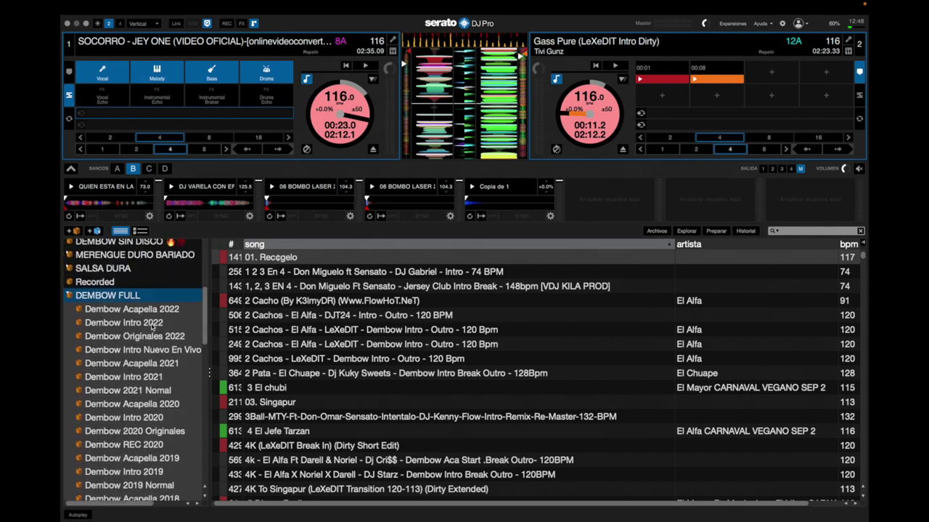
scroll(164, 313, up, 8)
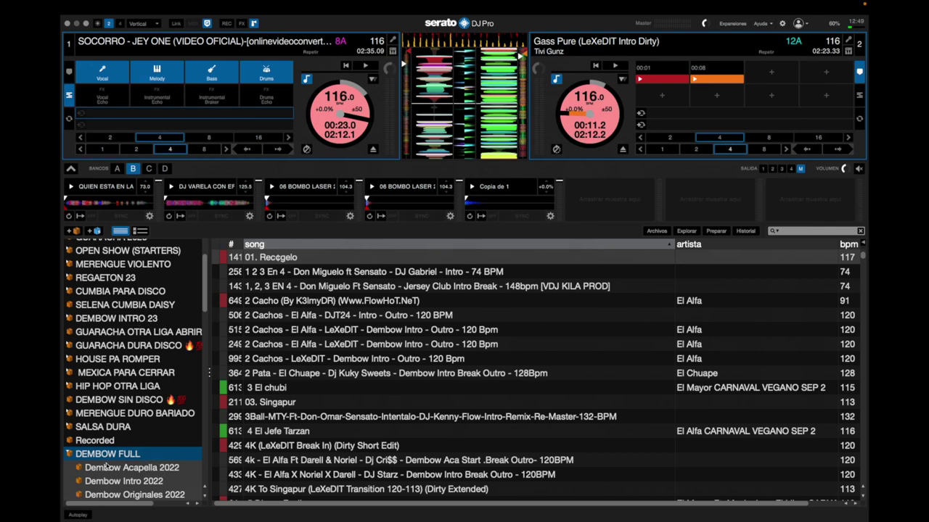
click(70, 454)
scroll(85, 376, down, 2)
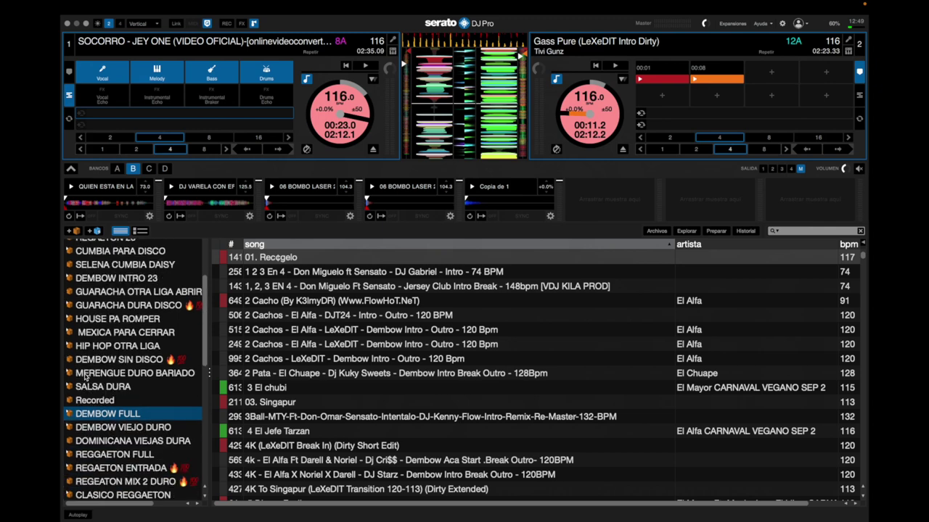
scroll(76, 410, down, 1)
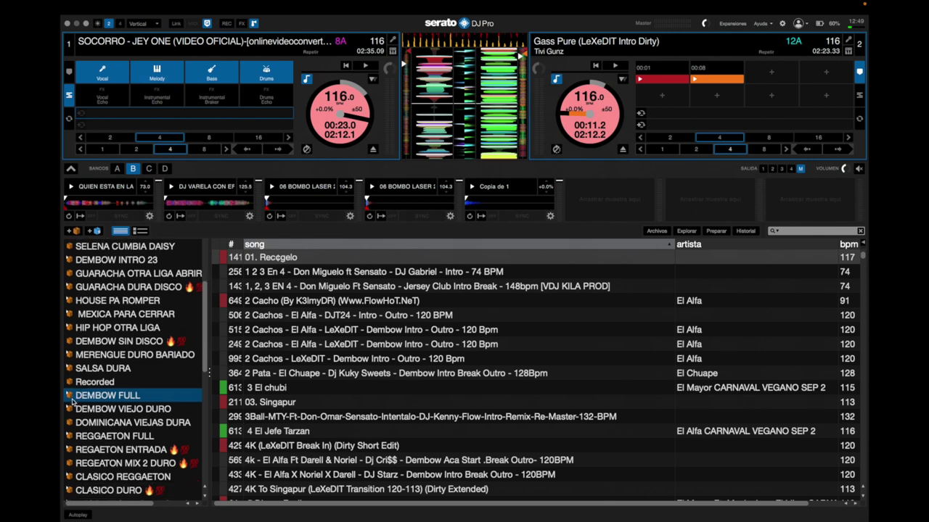
- Load "El Alfa - La napa (Video Official)" from the Dembow 2015 Normal subcrate of DEMBOW FULL onto deck 1
click(70, 395)
scroll(133, 414, down, 10)
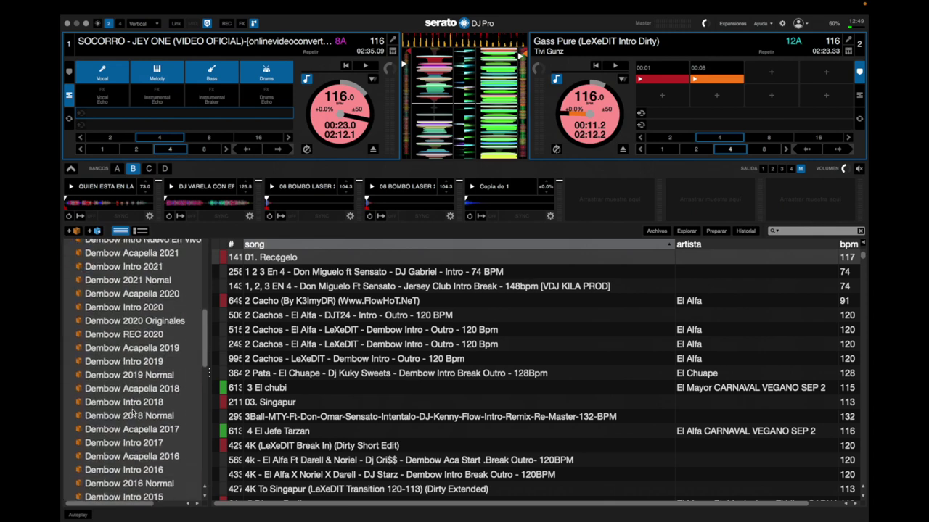
scroll(133, 414, down, 5)
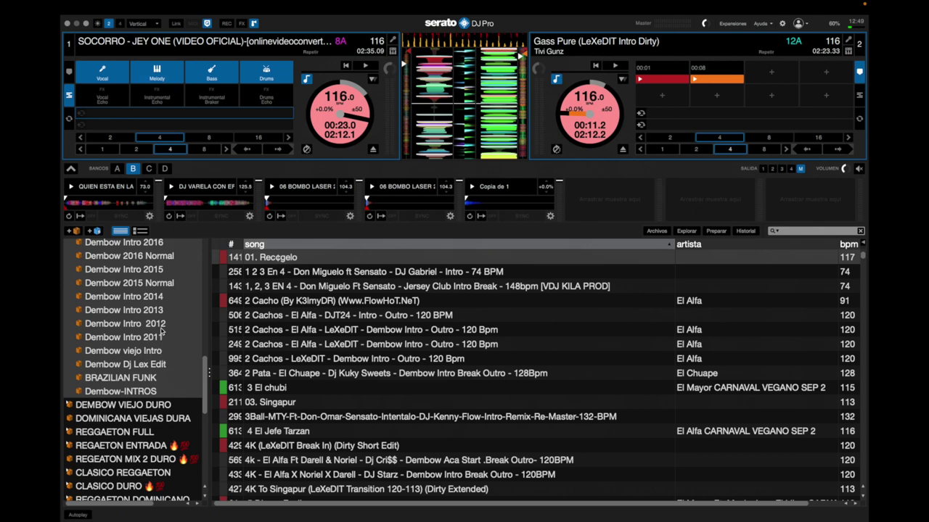
scroll(164, 312, up, 1)
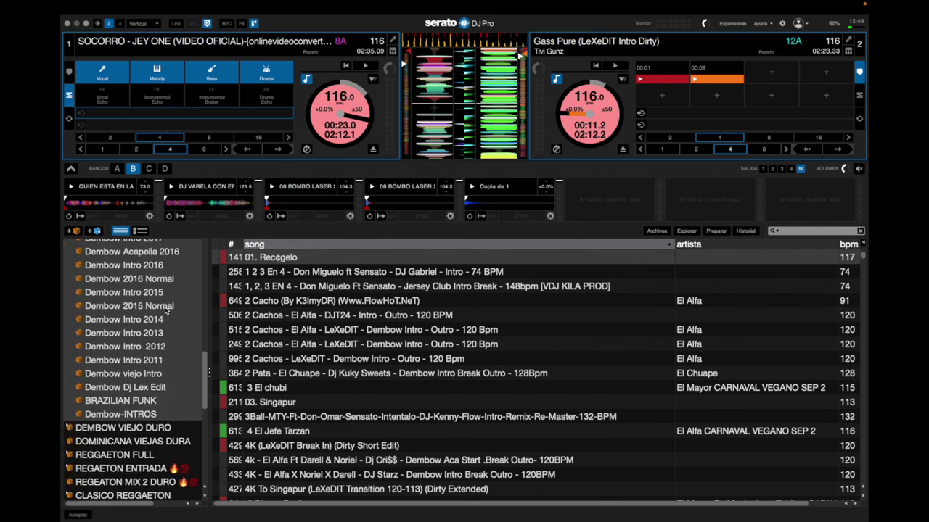
click(166, 311)
scroll(179, 305, up, 1)
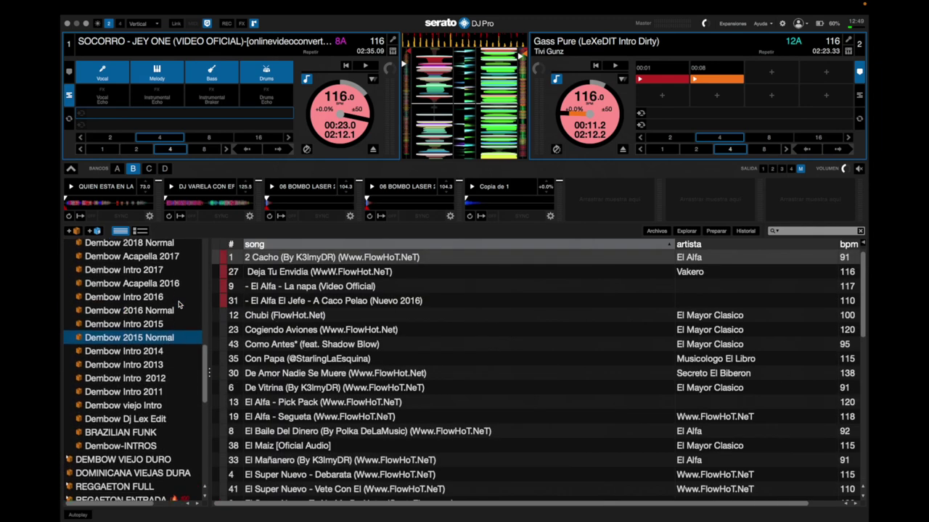
click(311, 286)
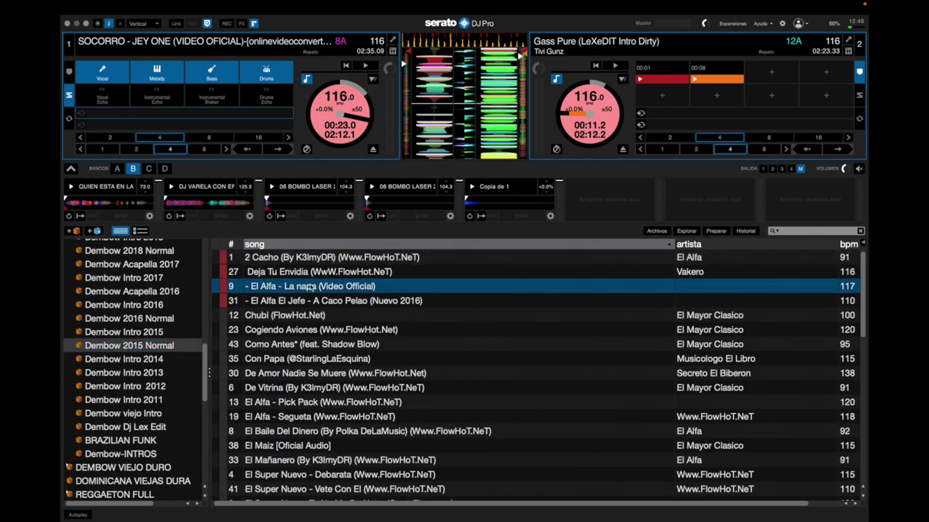
key(shift+Left)
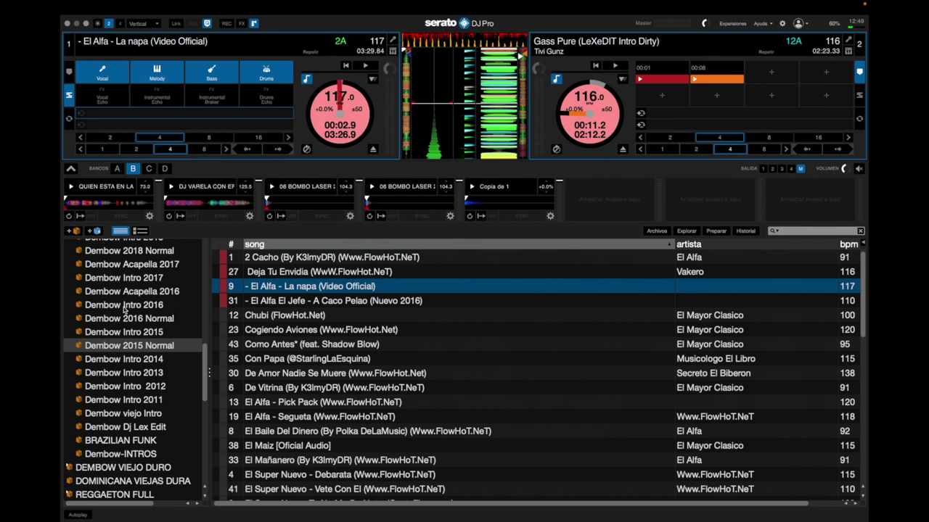
- Collapse the DEMBOW FULL crate
scroll(154, 291, up, 15)
scroll(111, 303, down, 3)
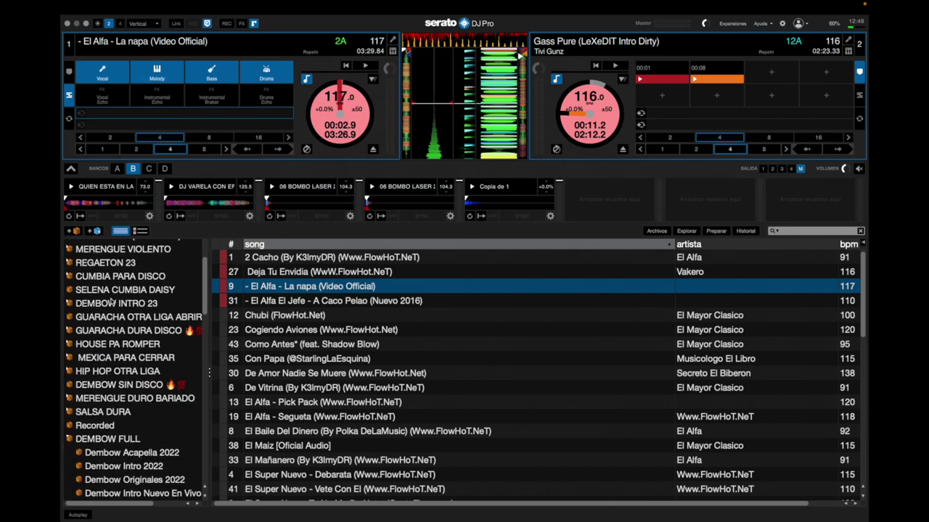
click(69, 441)
- Expand the REGGAETON FULL crate, look through its subcrates and collapse it
scroll(81, 417, down, 5)
scroll(76, 396, down, 2)
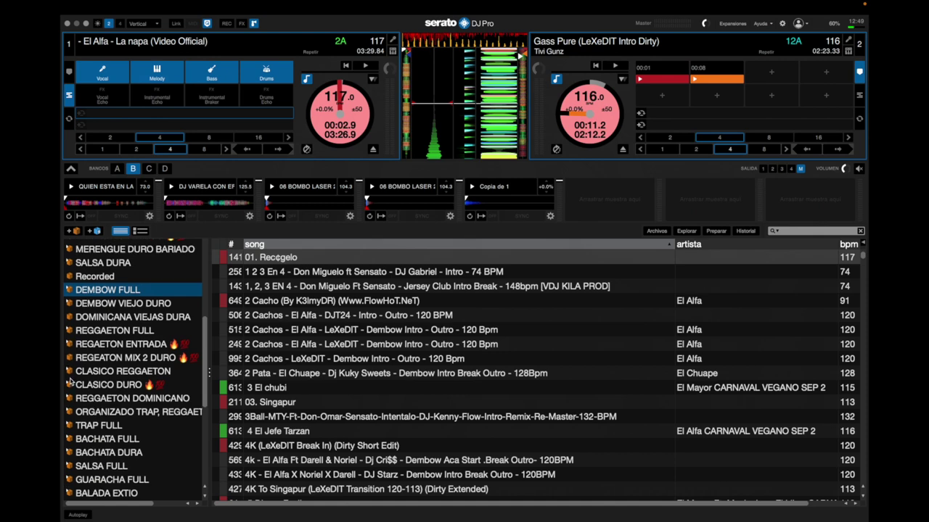
scroll(69, 358, down, 1)
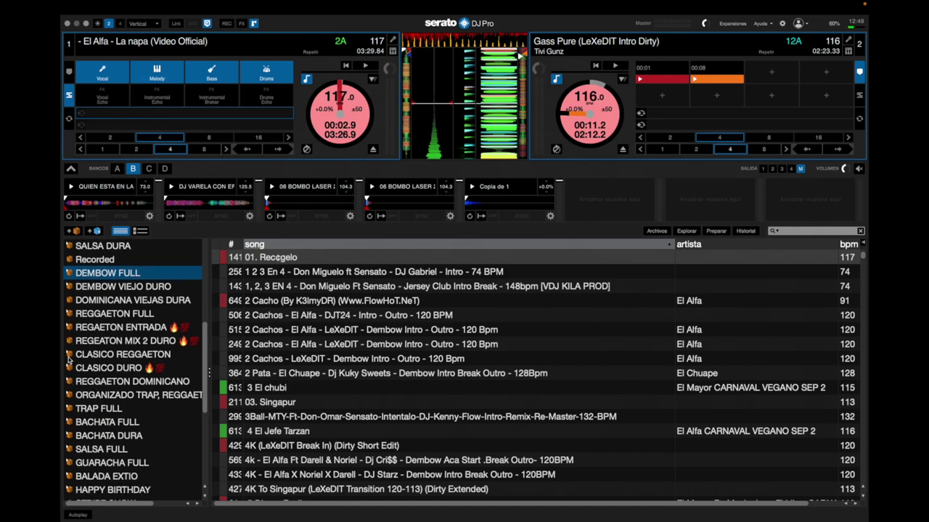
click(69, 313)
scroll(108, 354, down, 12)
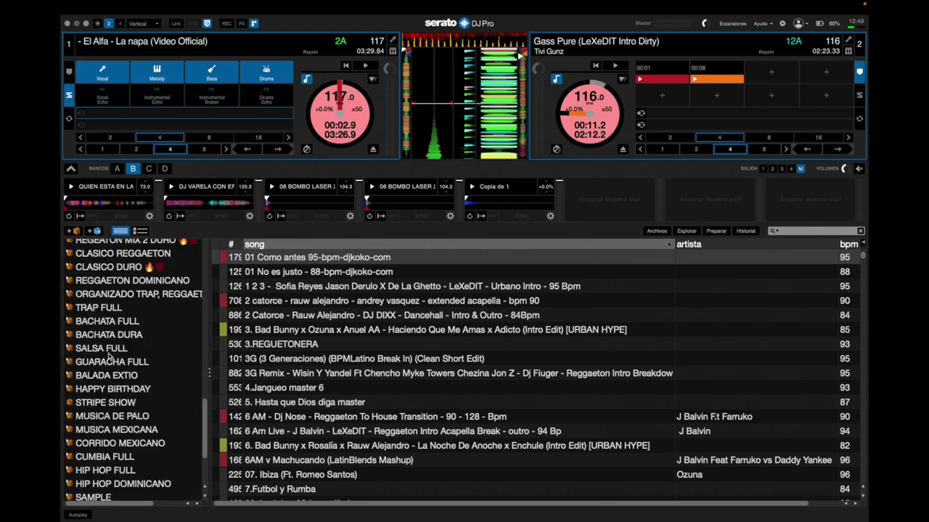
scroll(131, 359, up, 5)
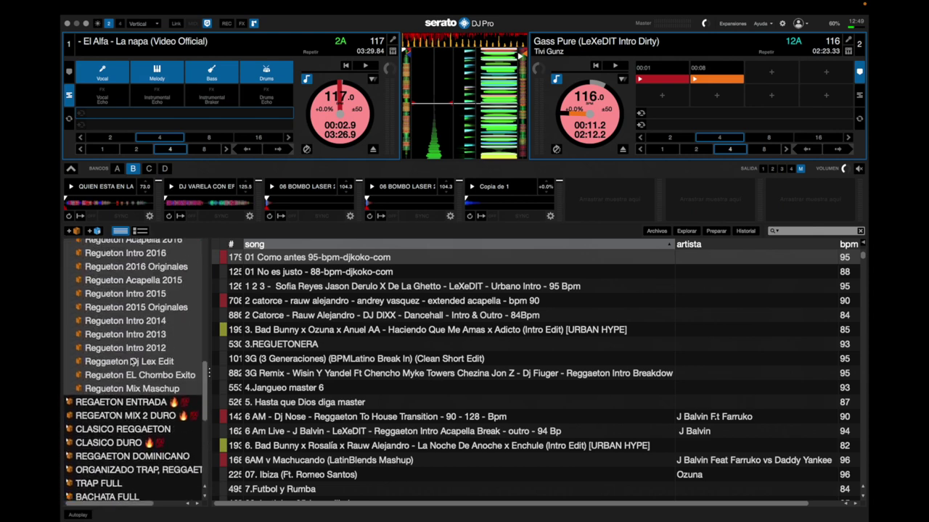
scroll(133, 361, up, 2)
scroll(123, 341, up, 6)
scroll(113, 315, up, 4)
click(69, 282)
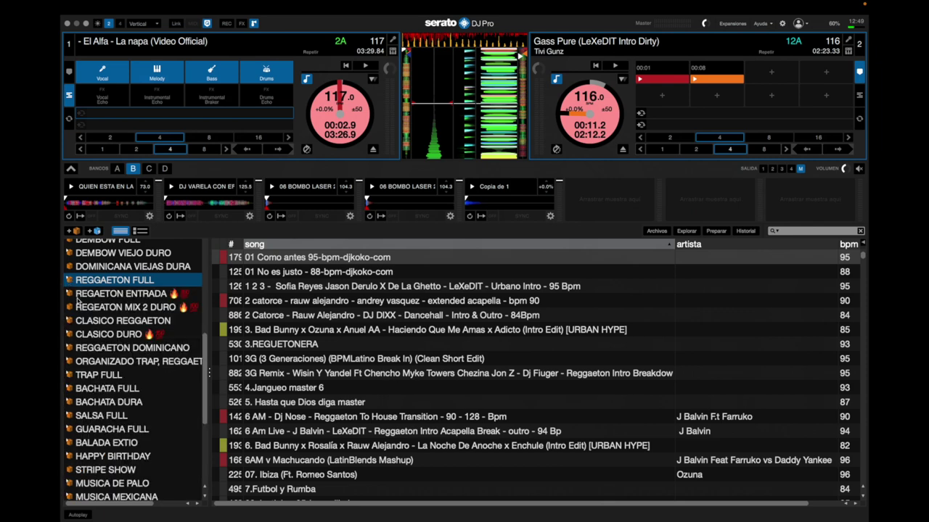
- Expand the CLASICO REGGAETON crate and look over its subcrates
scroll(78, 299, down, 2)
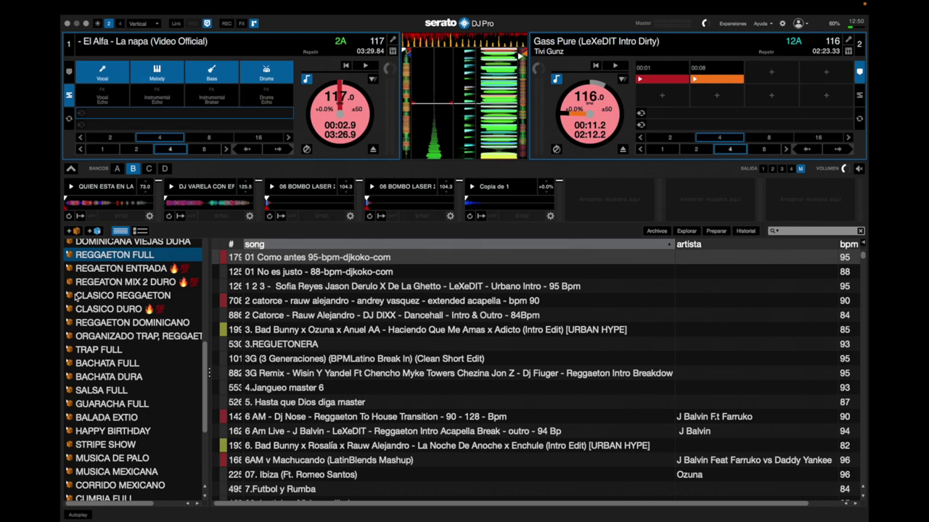
scroll(73, 288, down, 1)
scroll(69, 292, down, 1)
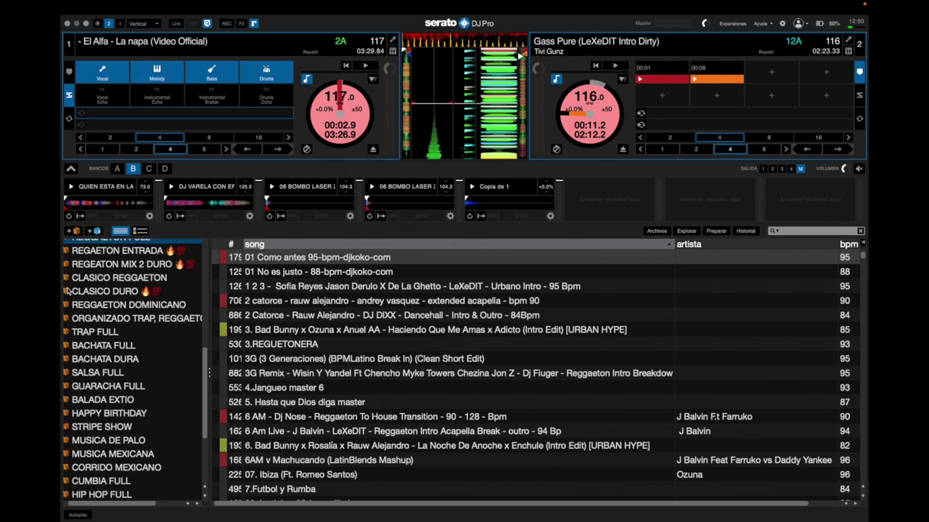
scroll(78, 292, up, 1)
scroll(80, 289, down, 1)
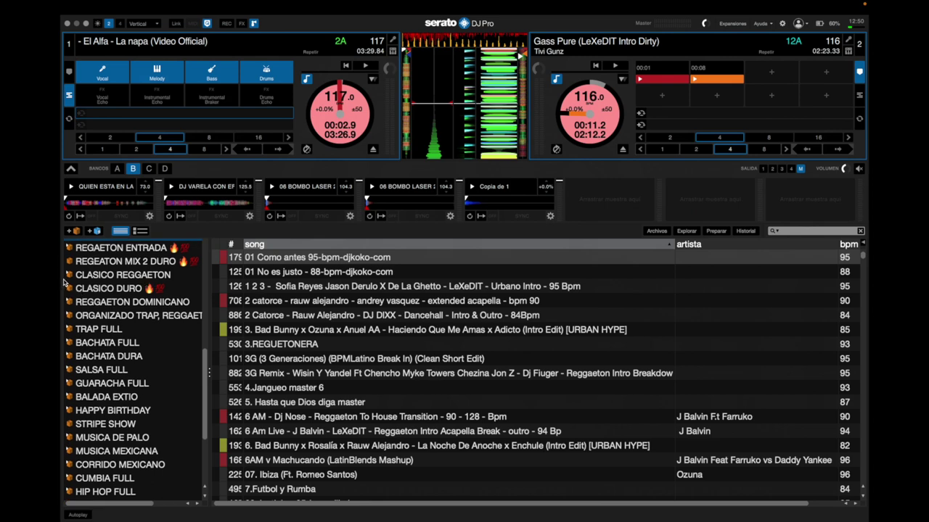
click(68, 277)
scroll(125, 343, down, 2)
scroll(124, 343, up, 2)
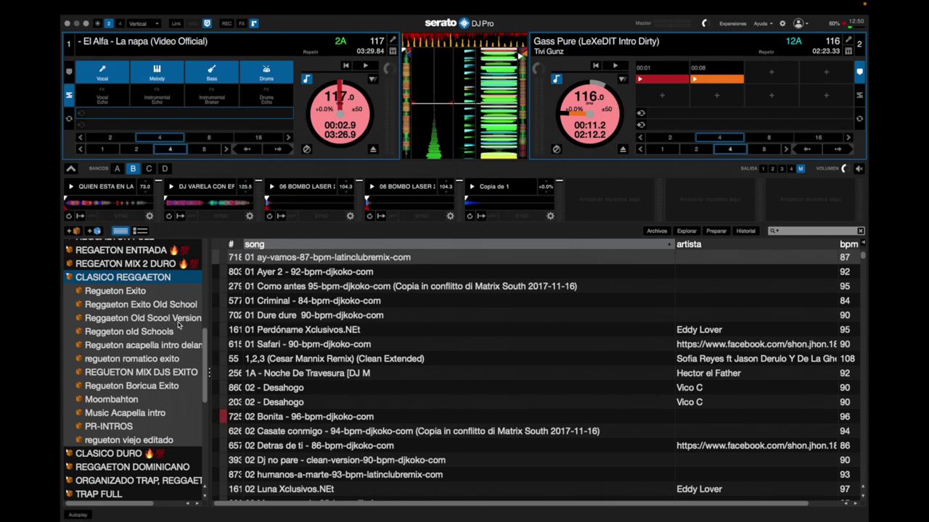
- Browse the songs in the Reggaeton Old Scool Version subcrate and collapse the CLASICO REGGAETON crate
click(158, 319)
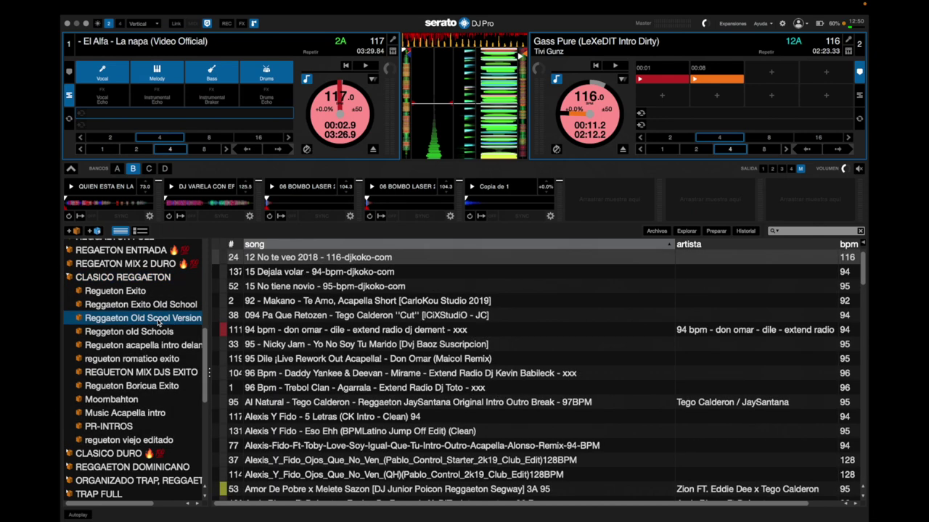
scroll(155, 331, down, 1)
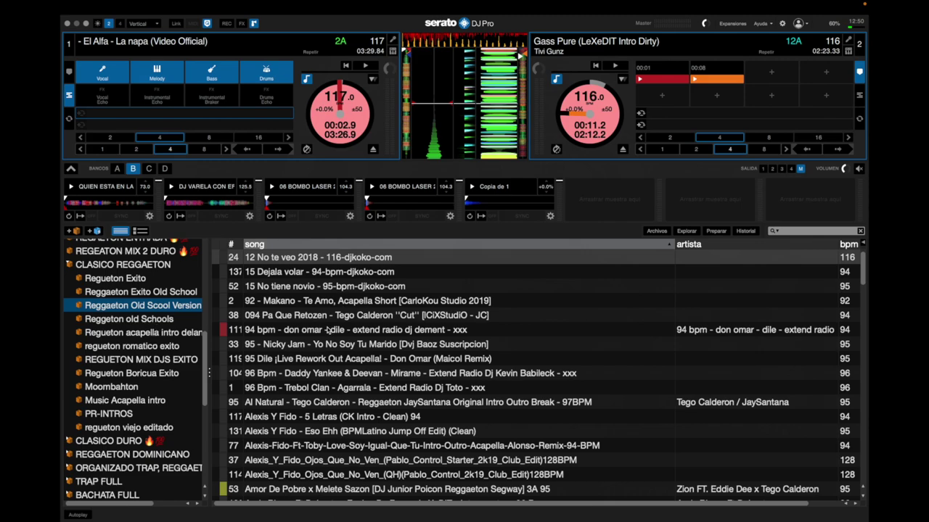
scroll(328, 331, down, 15)
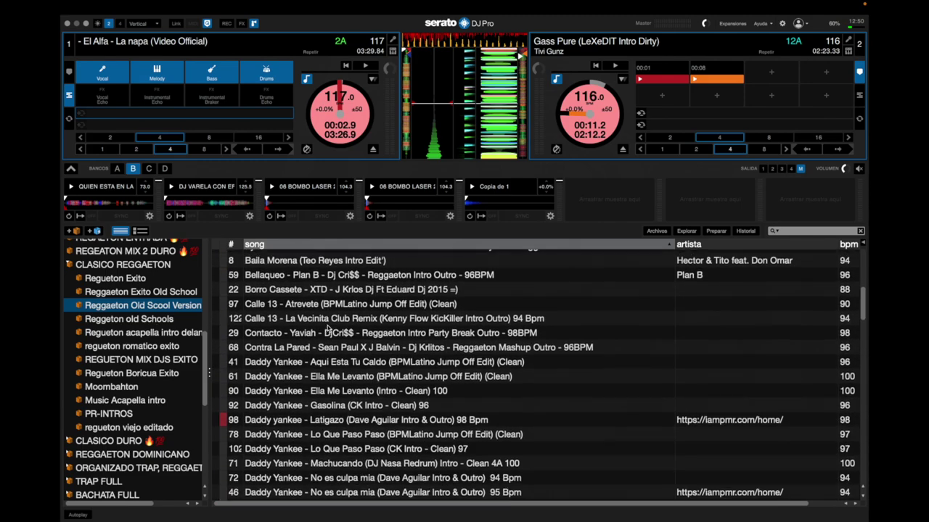
scroll(328, 326, up, 15)
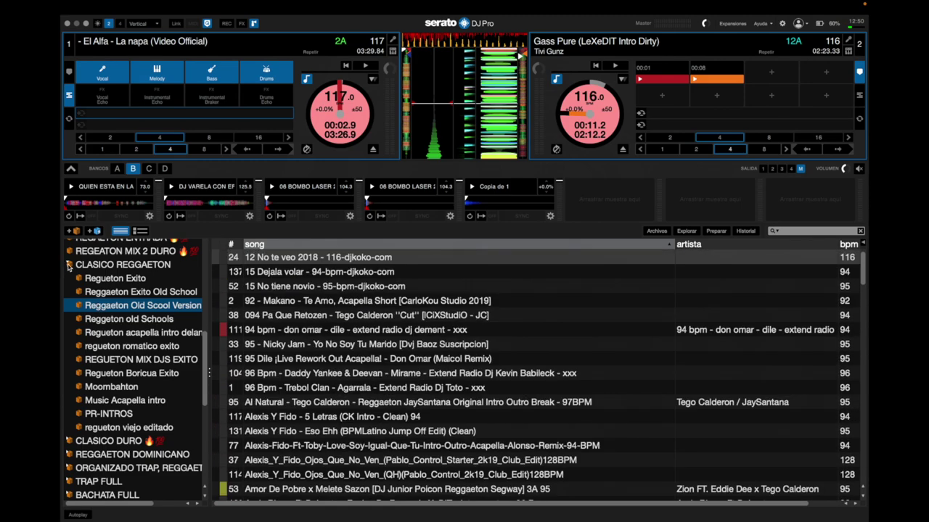
click(69, 267)
- Expand the BACHATA FULL crate and look through its subcrates by style and year
scroll(116, 319, down, 2)
scroll(116, 319, down, 1)
click(70, 312)
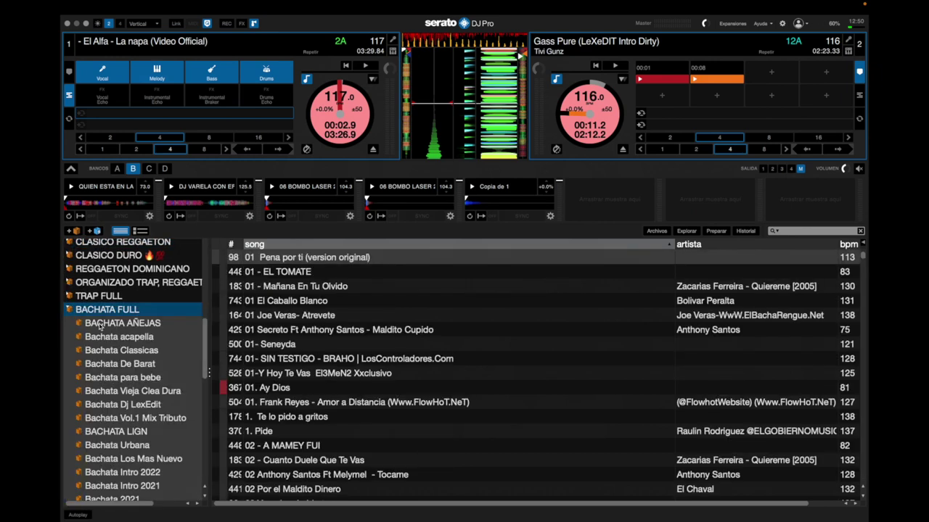
scroll(101, 327, down, 8)
scroll(101, 327, down, 2)
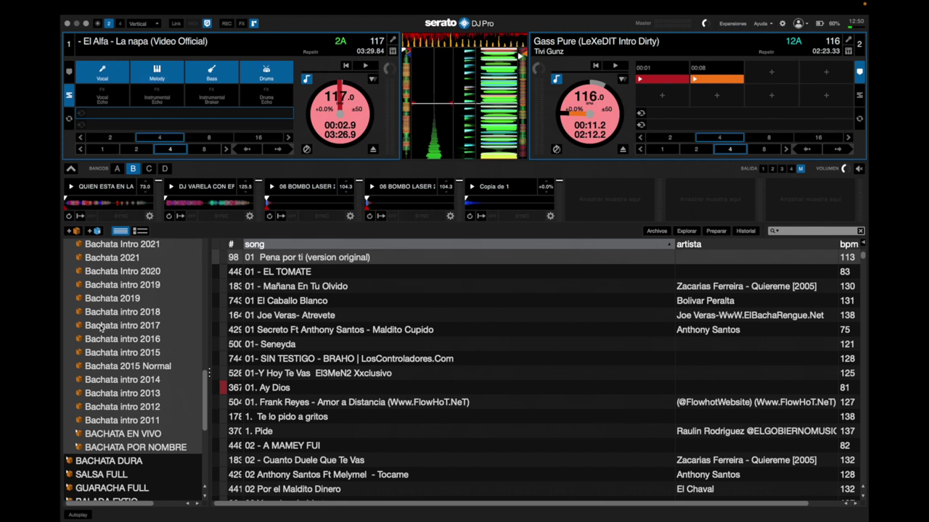
- Expand the BACHATA POR NOMBRE subcrate and look through its artist crates
click(89, 448)
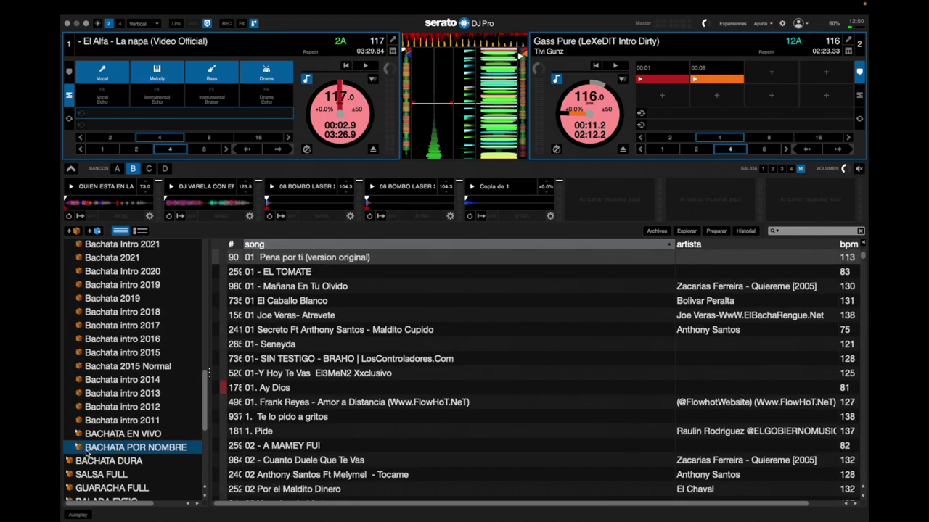
click(80, 450)
scroll(80, 450, down, 10)
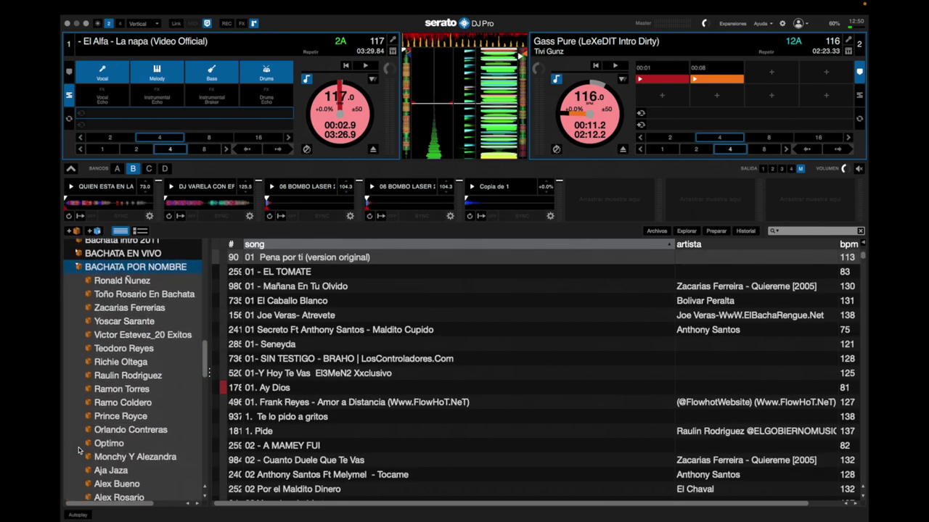
scroll(80, 451, down, 4)
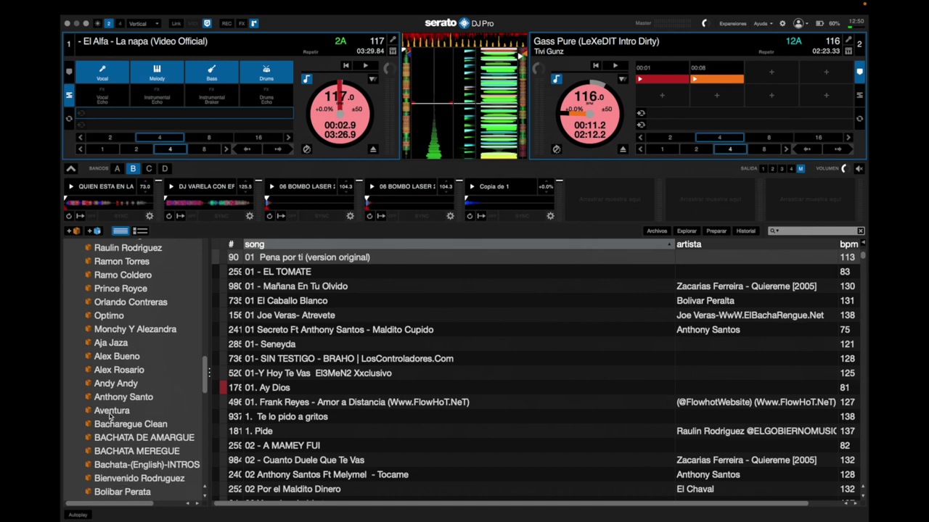
- Open the Aventura subcrate, load "9:15 Nueve y Quince" onto deck 1 and select its KOB Sold Out version
click(110, 411)
click(299, 276)
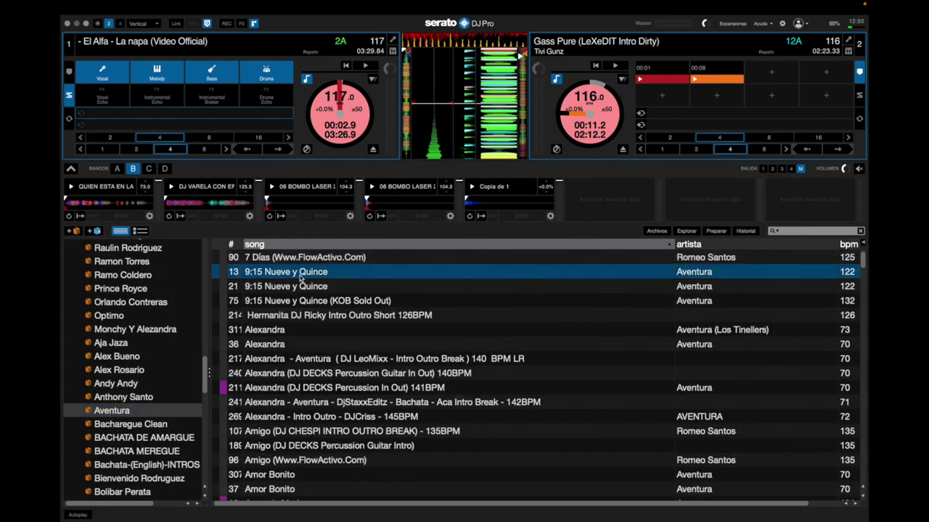
key(shift+Left)
key(Up)
key(Down)
key(Down)
key(Down)
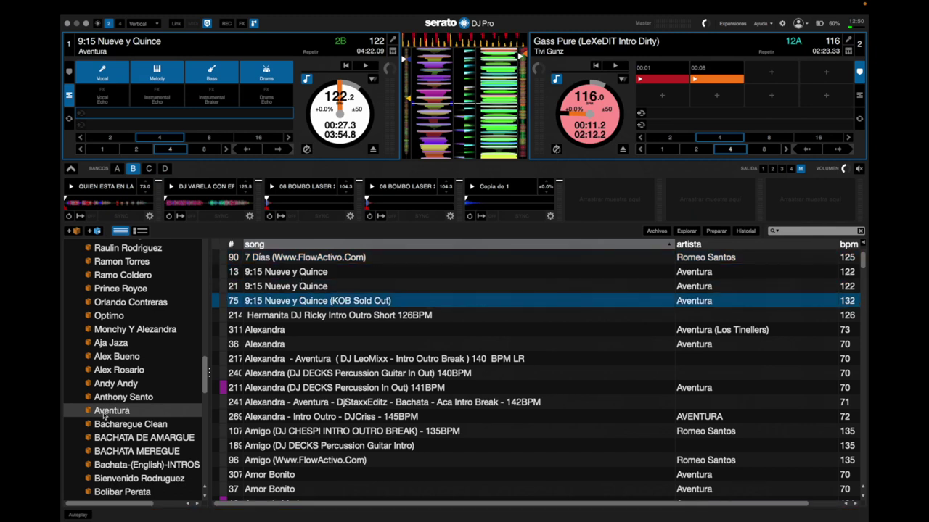
- Load Amor Bonito and then Angelito from the Aventura subcrate onto deck 1
scroll(111, 414, down, 2)
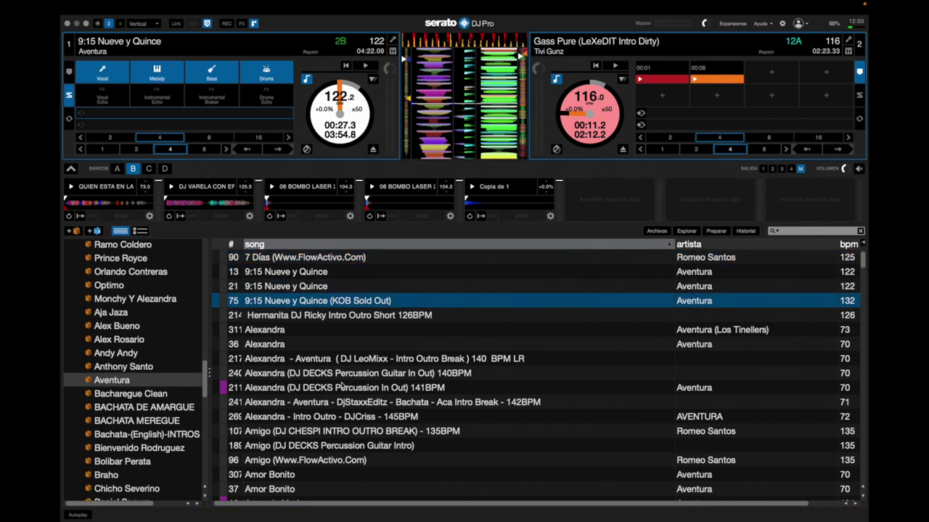
scroll(342, 384, down, 3)
click(317, 435)
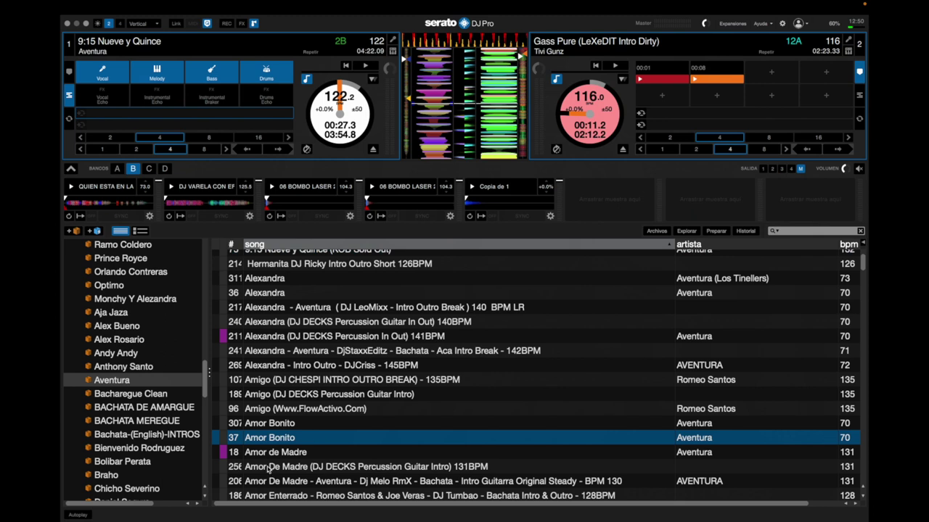
key(shift+Left)
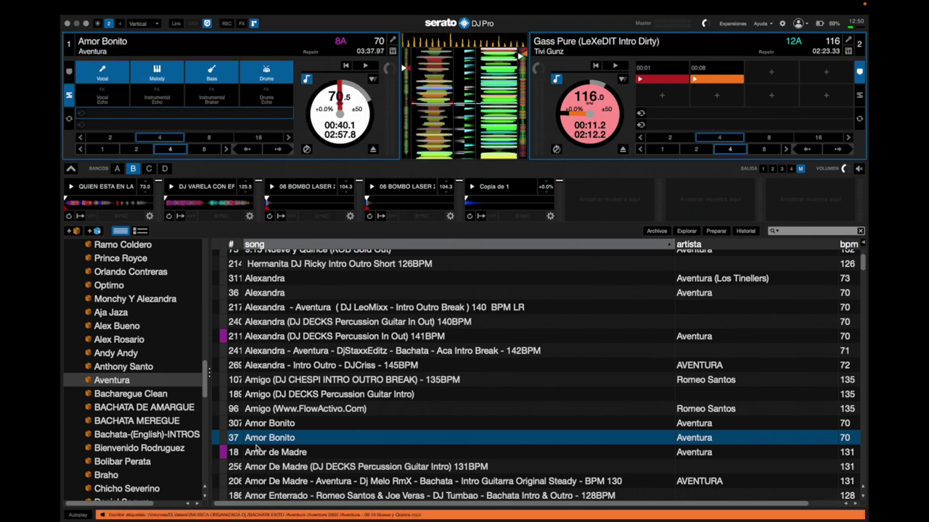
scroll(256, 447, down, 5)
click(252, 429)
key(shift+Left)
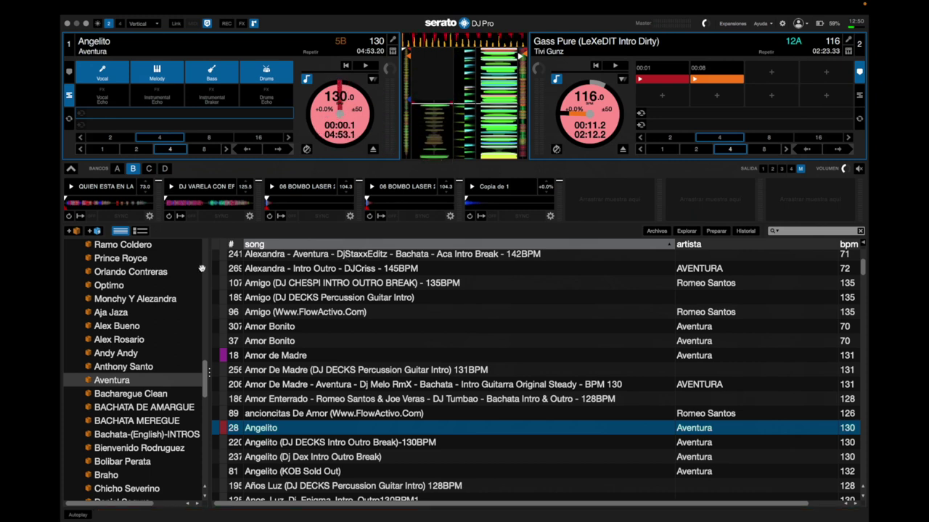
- Look through the remaining artist subcrates of BACHATA POR NOMBRE
scroll(102, 401, down, 2)
scroll(102, 399, down, 1)
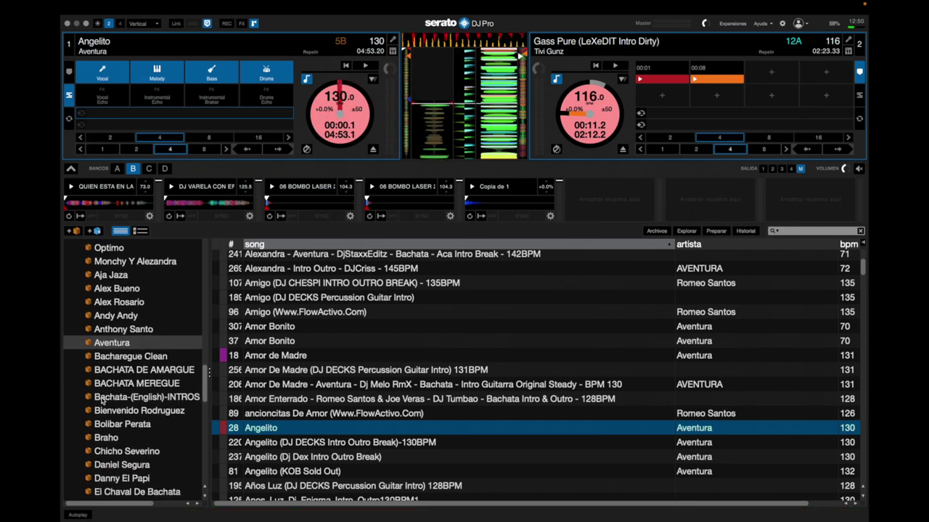
scroll(117, 378, down, 3)
scroll(117, 378, down, 1)
scroll(117, 377, up, 1)
scroll(117, 377, down, 5)
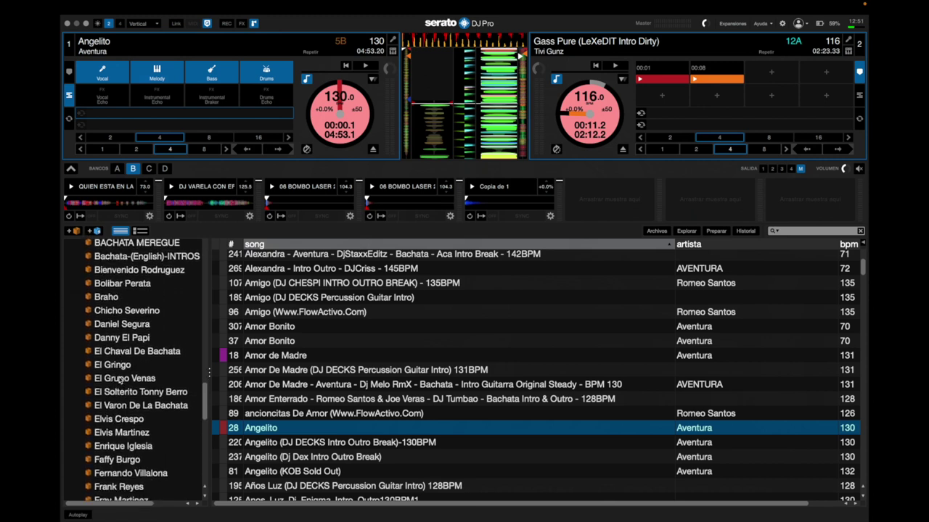
scroll(117, 378, up, 10)
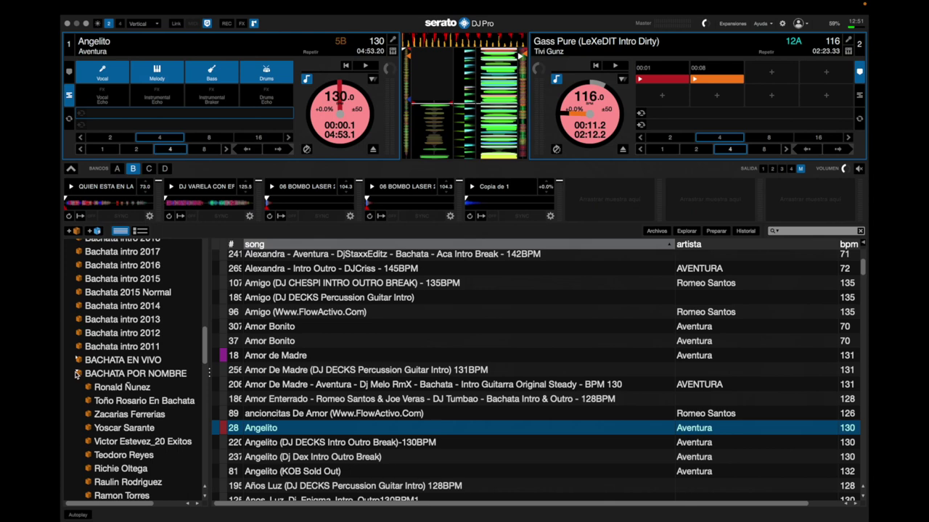
- Collapse the BACHATA POR NOMBRE subcrate and its parent crate BACHATA FULL
click(77, 375)
scroll(90, 353, up, 3)
scroll(91, 353, up, 6)
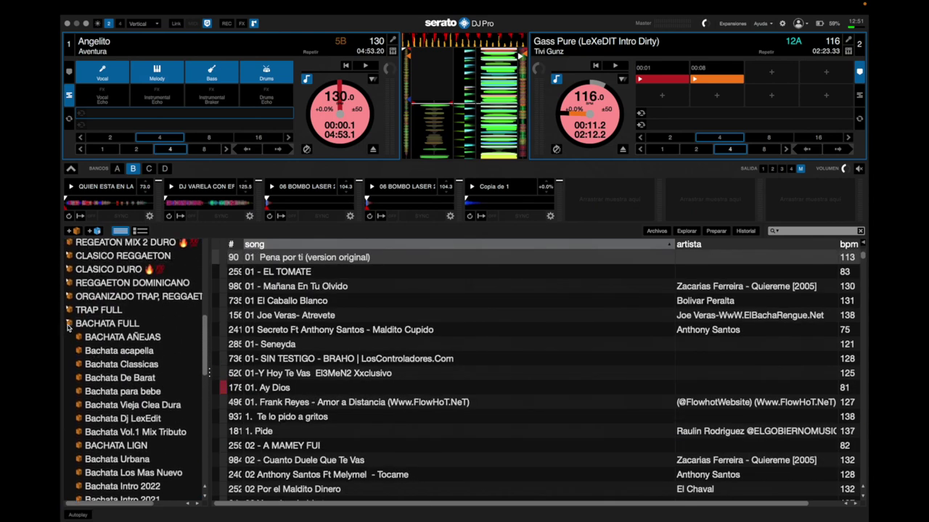
click(69, 328)
- Create a new top-level crate at the end of the crate list and name it DEMBOW 0
scroll(87, 327, down, 1)
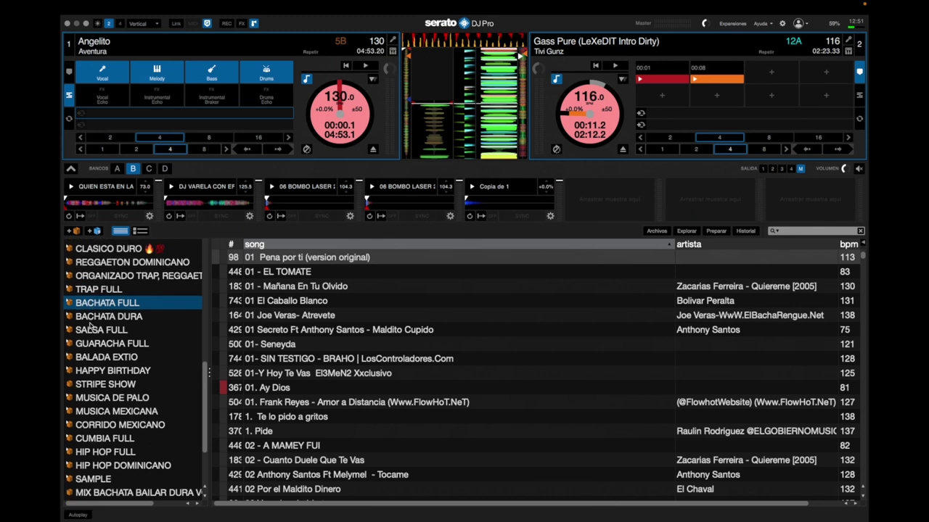
scroll(90, 327, down, 1)
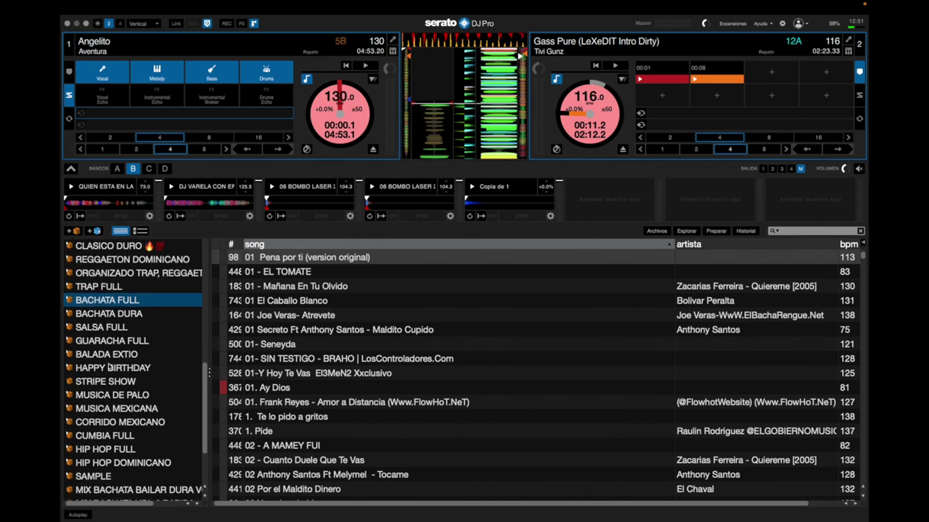
scroll(90, 331, down, 5)
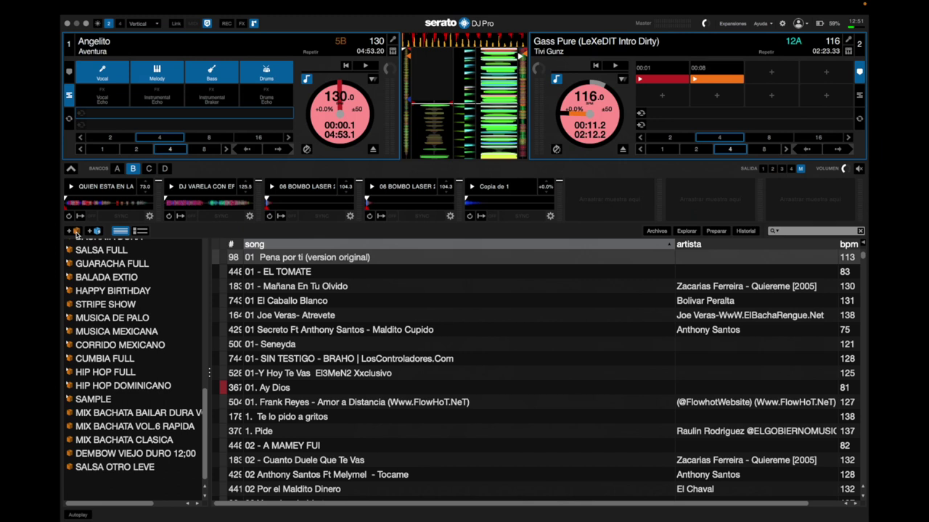
click(76, 232)
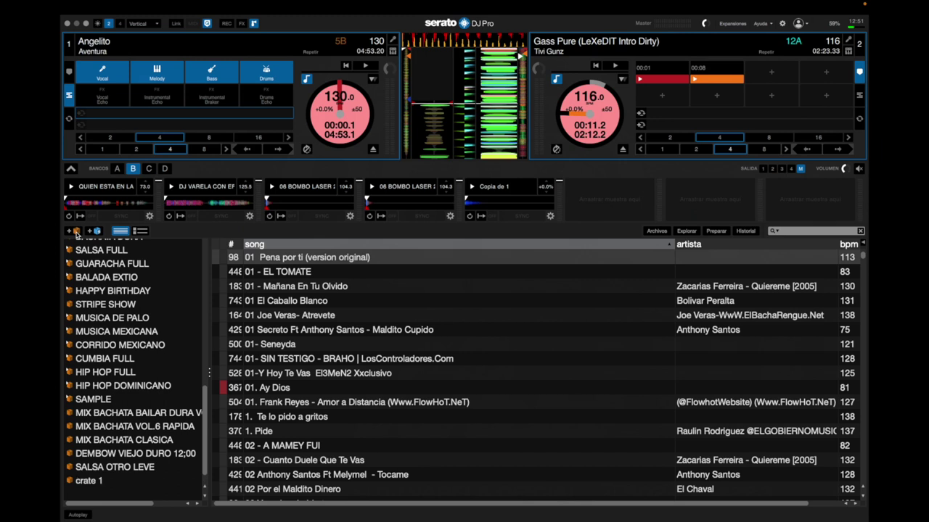
double_click(104, 482)
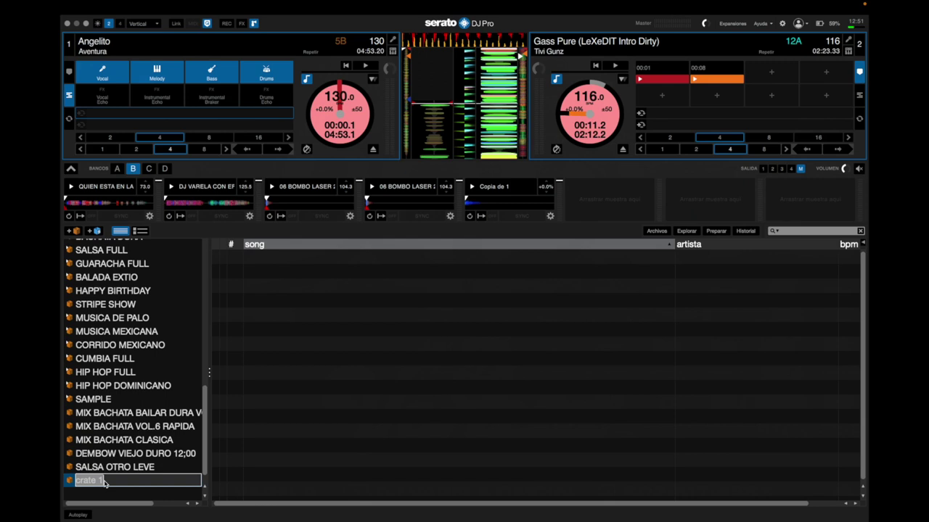
text(DEMBOW)
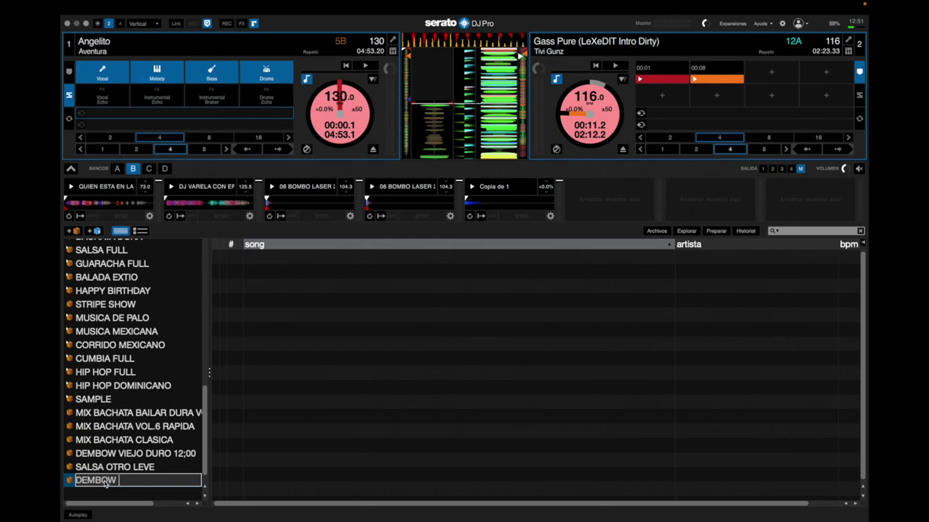
key(Return)
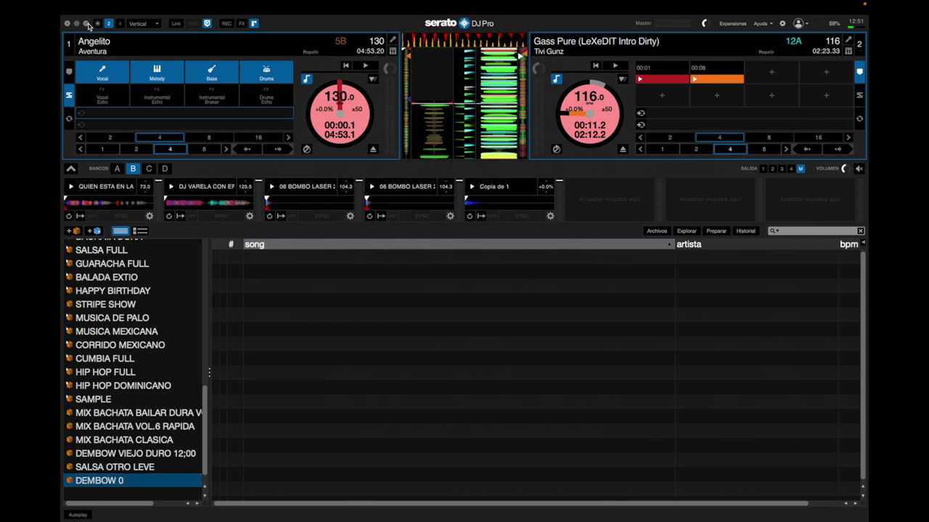
- Take Serato out of full screen, switch to Finder and open the external music drive
click(86, 24)
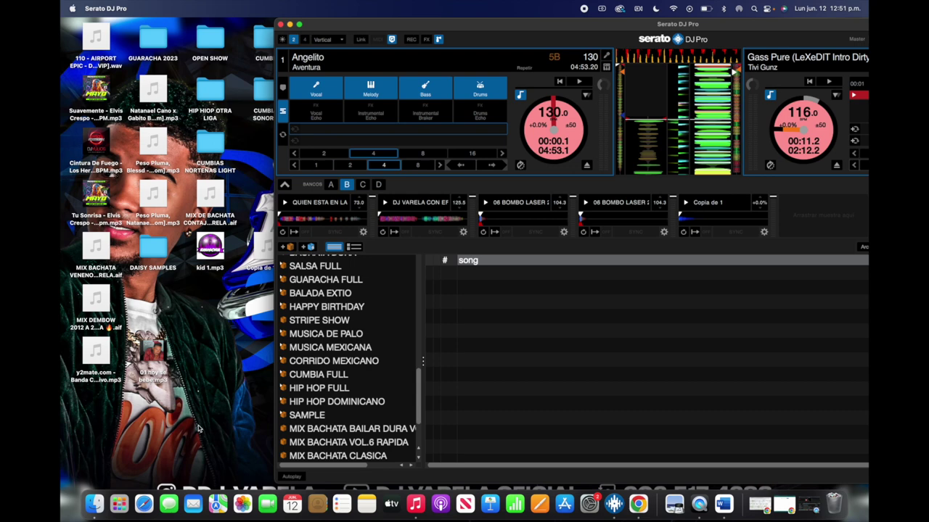
click(95, 502)
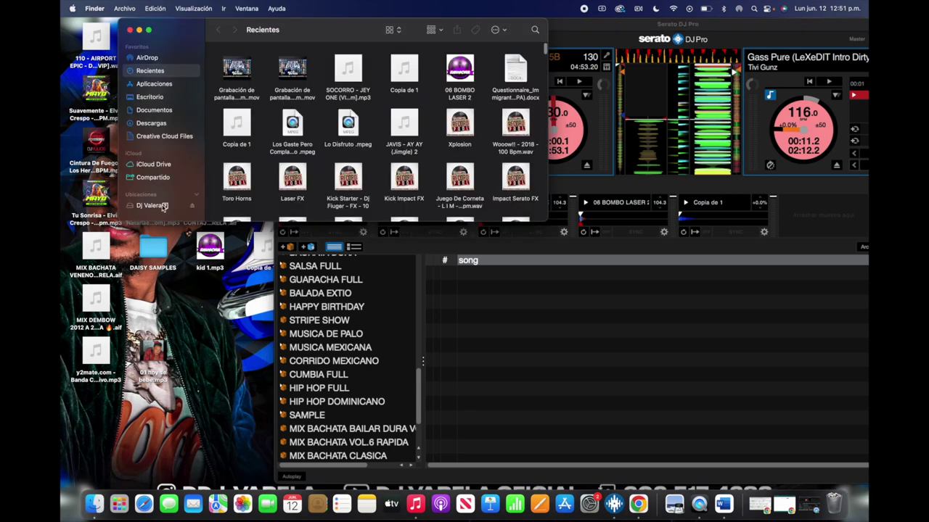
click(163, 207)
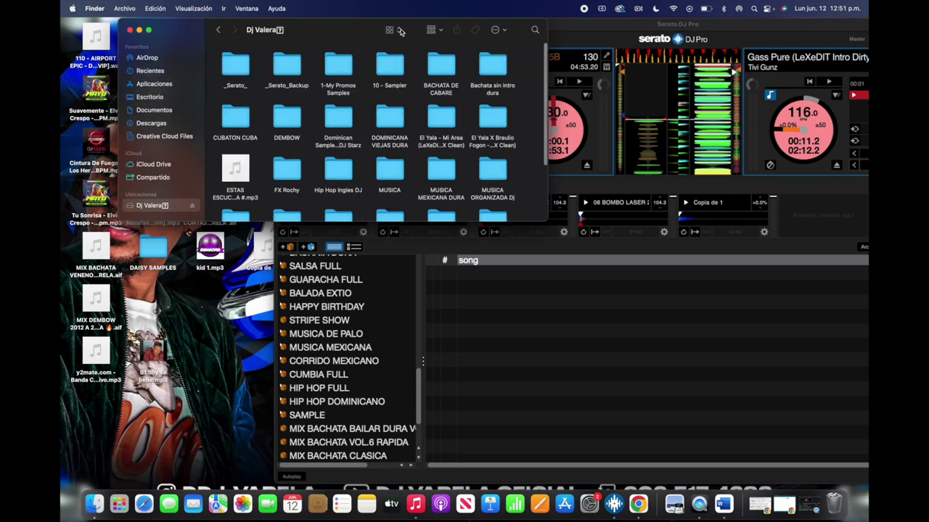
- Display the music drive's folders as a list without changing their grouping
click(434, 30)
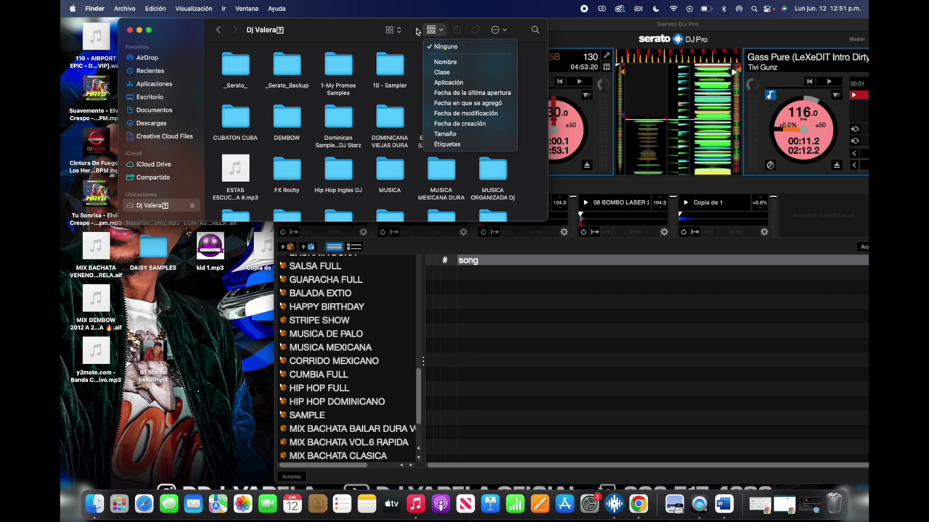
click(394, 31)
click(395, 31)
click(392, 41)
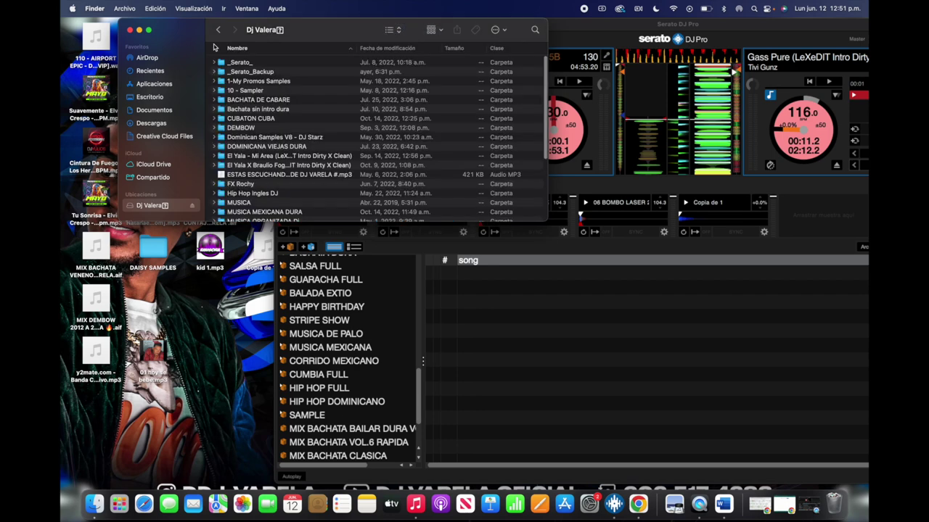
- Open the MUSICA ORGANIZADA Dj folder on the drive and go into its DEMBOW folder
scroll(278, 129, down, 2)
scroll(278, 128, down, 2)
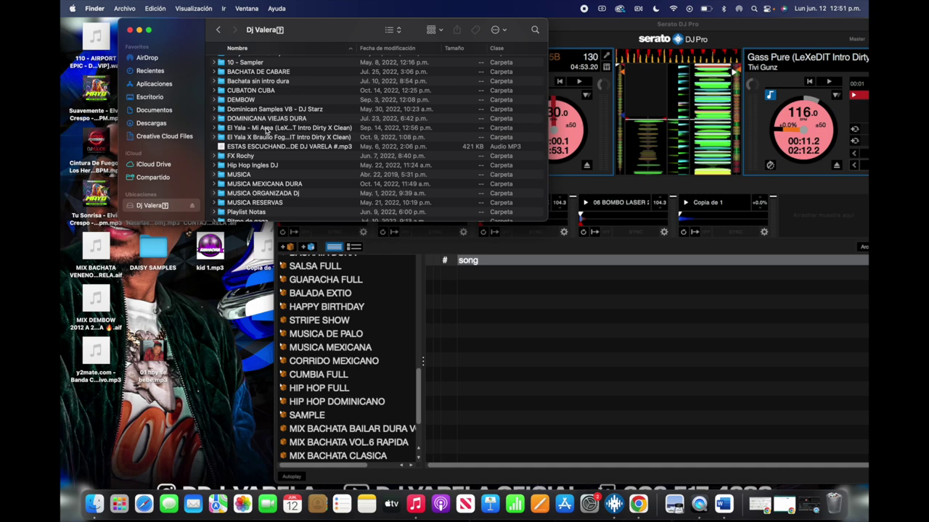
click(272, 193)
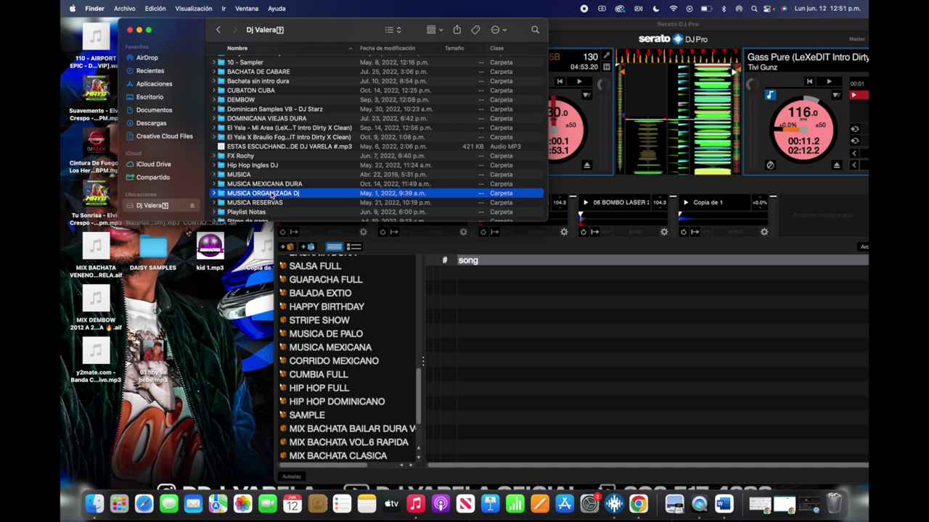
double_click(311, 194)
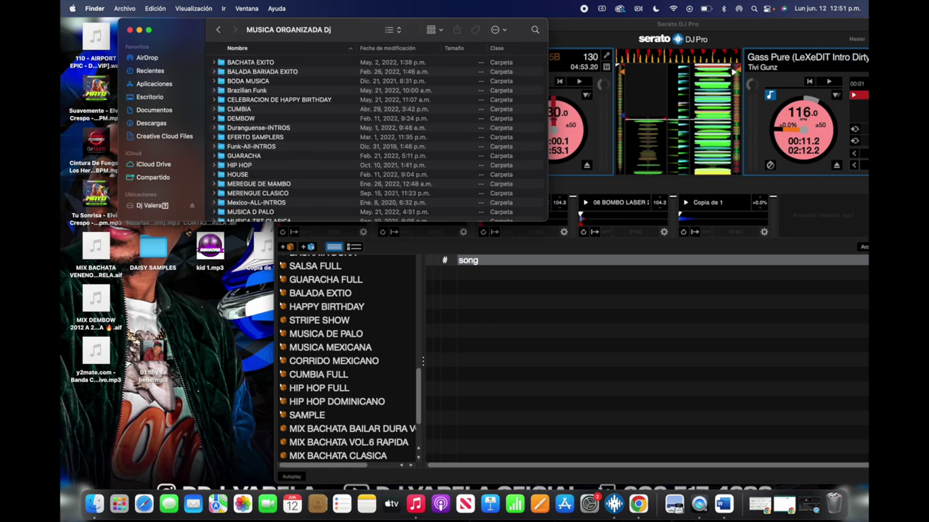
scroll(273, 116, down, 3)
scroll(273, 116, up, 3)
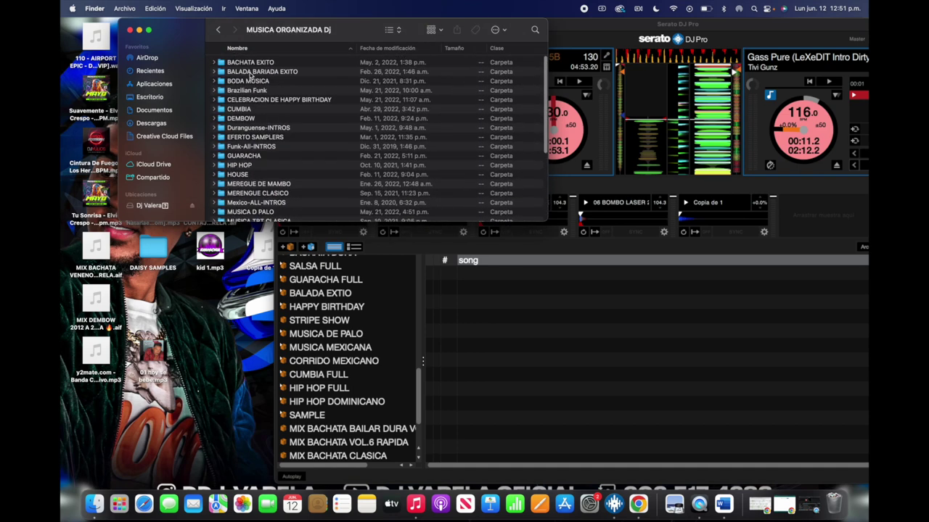
double_click(249, 118)
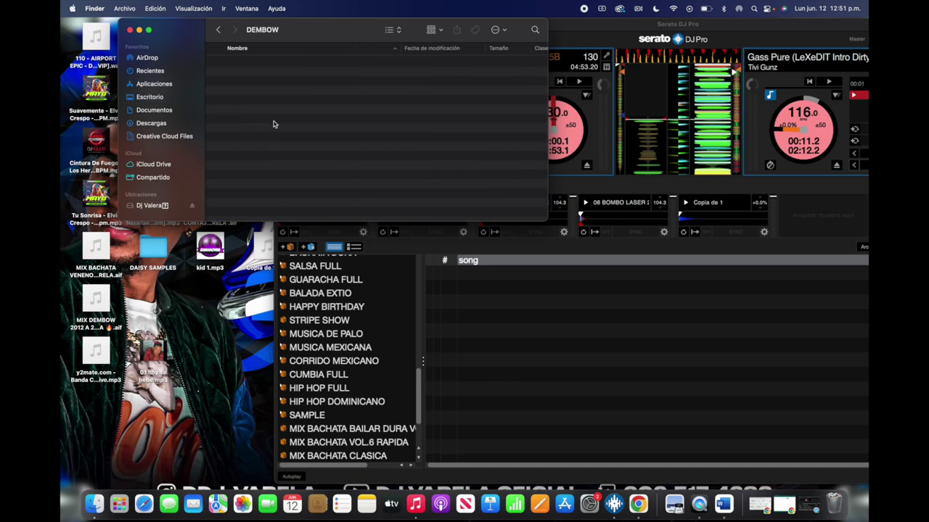
- Select the Dembow Intro 2011, 2013 and 2014 folders and add them to Serato's crate list as new crates
scroll(275, 123, down, 3)
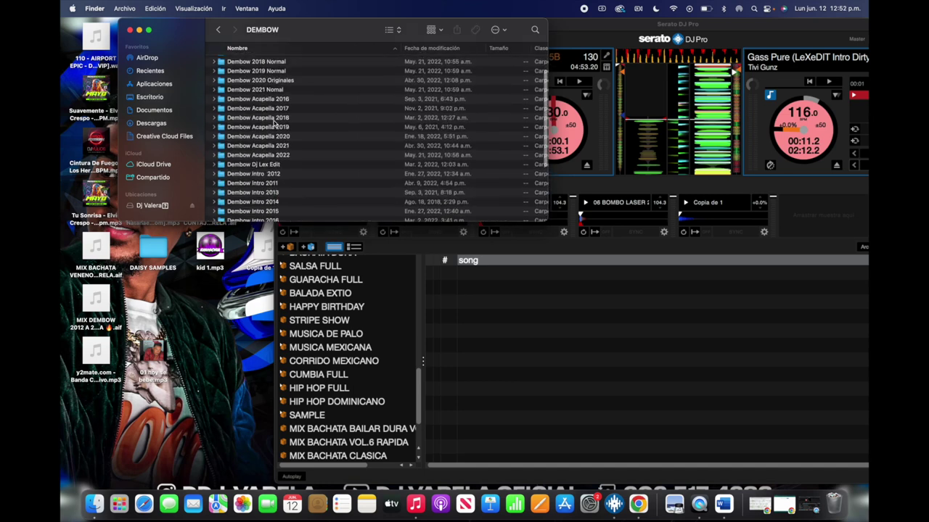
click(254, 149)
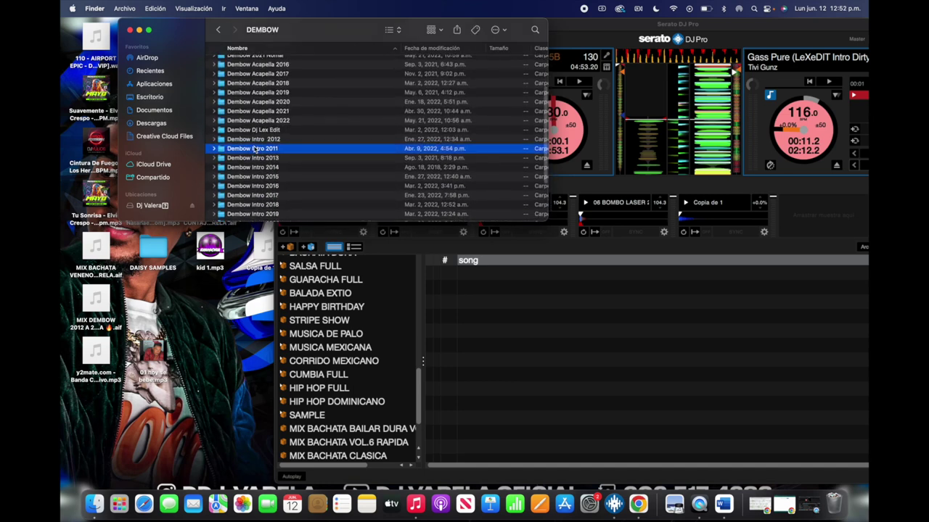
key(shift+Down)
key(shift+Down)
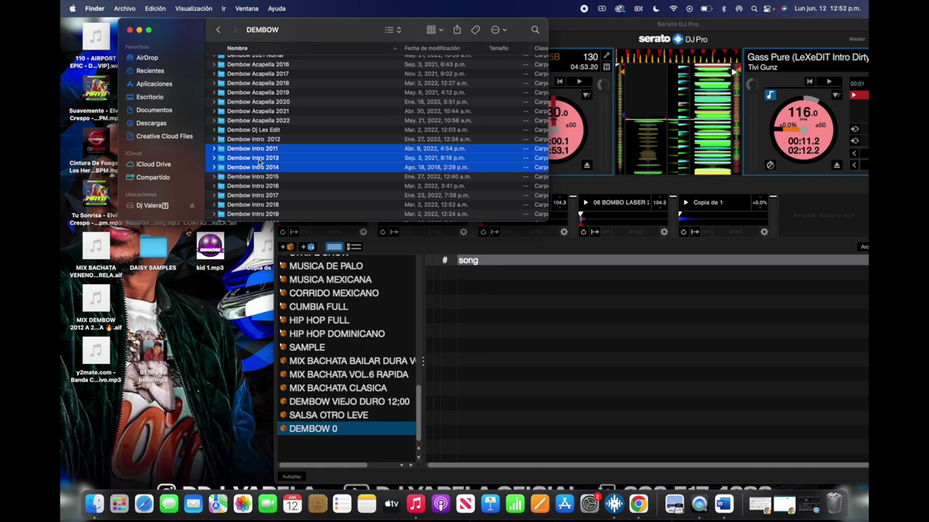
scroll(280, 98, down, 2)
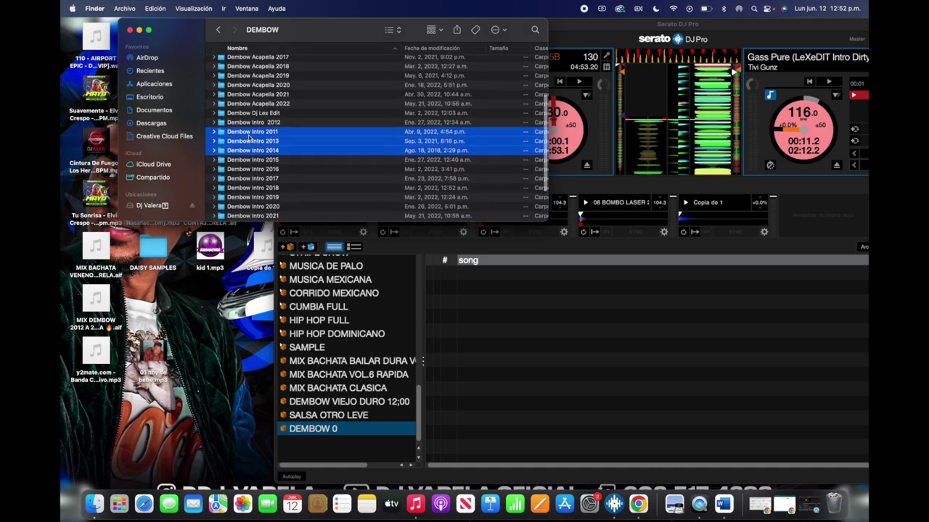
drag(251, 138, 351, 462)
scroll(350, 435, down, 2)
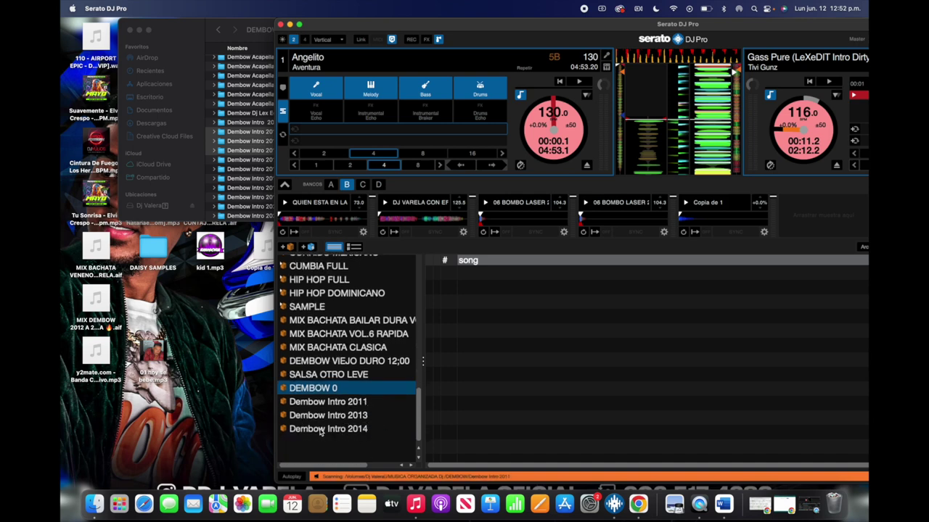
- Nest the Dembow Intro 2014, 2013 and 2011 crates under DEMBOW 0 as subcrates
drag(314, 432, 319, 396)
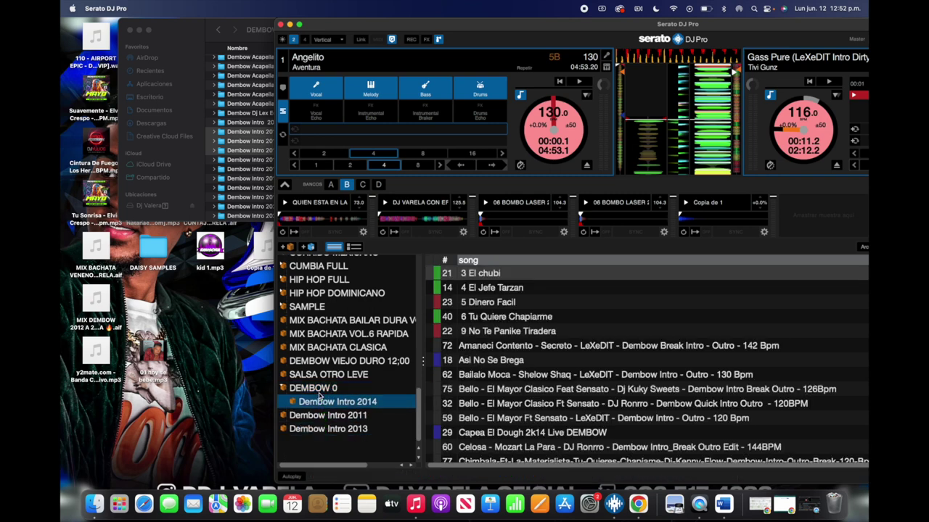
click(317, 428)
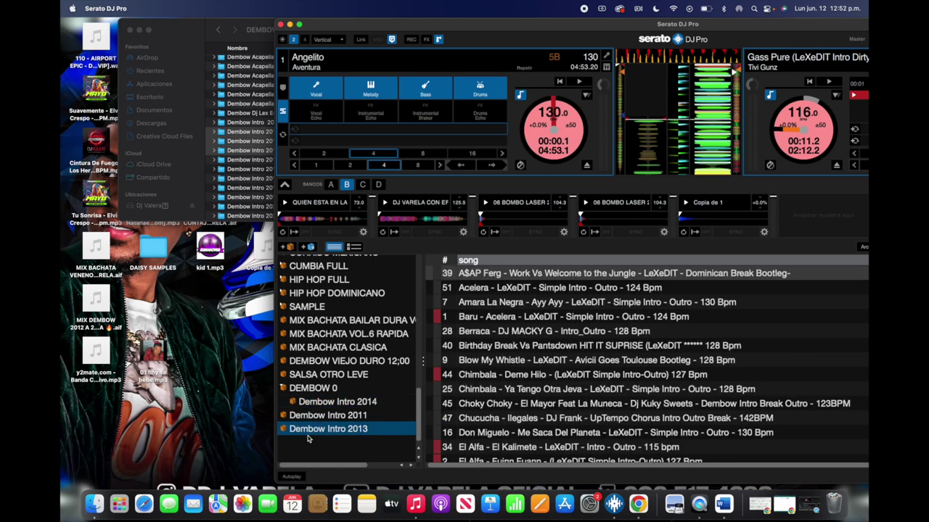
drag(307, 433, 288, 411)
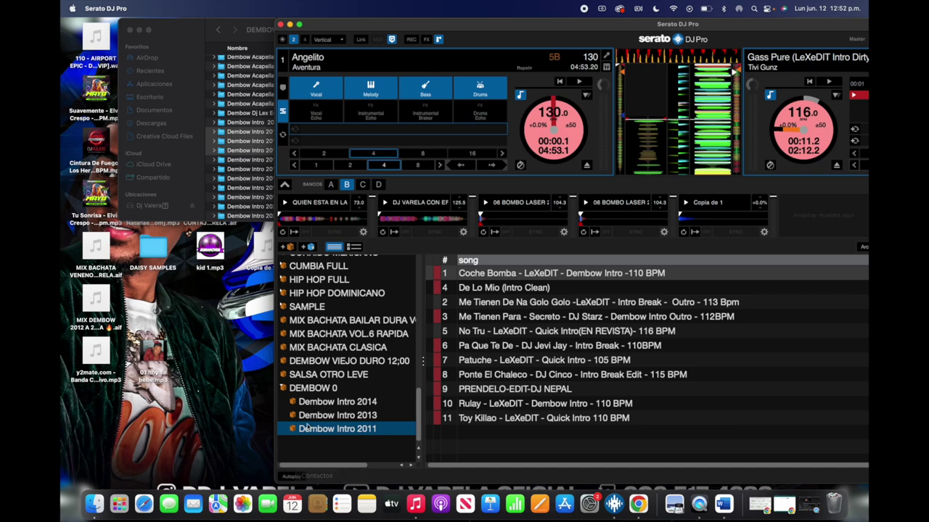
- Collapse and expand the DEMBOW 0 crate, and show the songs of its Dembow Intro 2011 subcrate
click(284, 390)
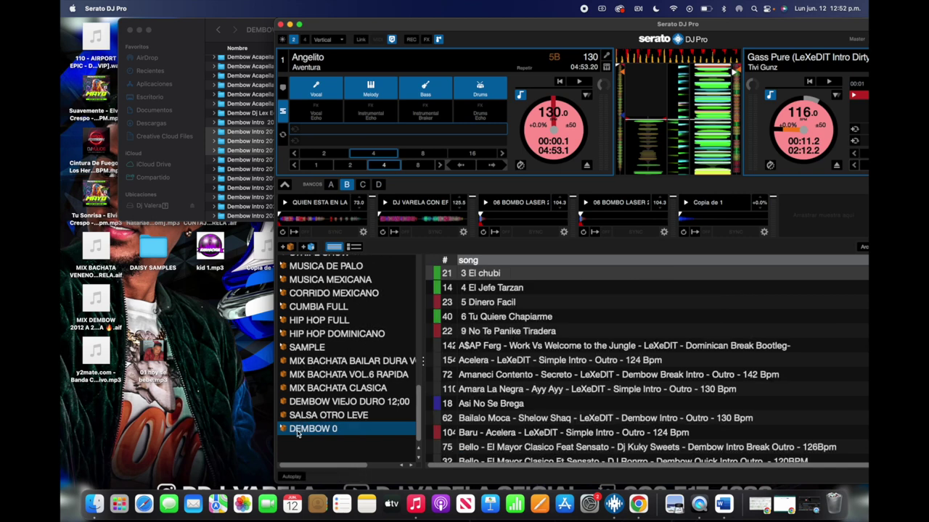
click(283, 429)
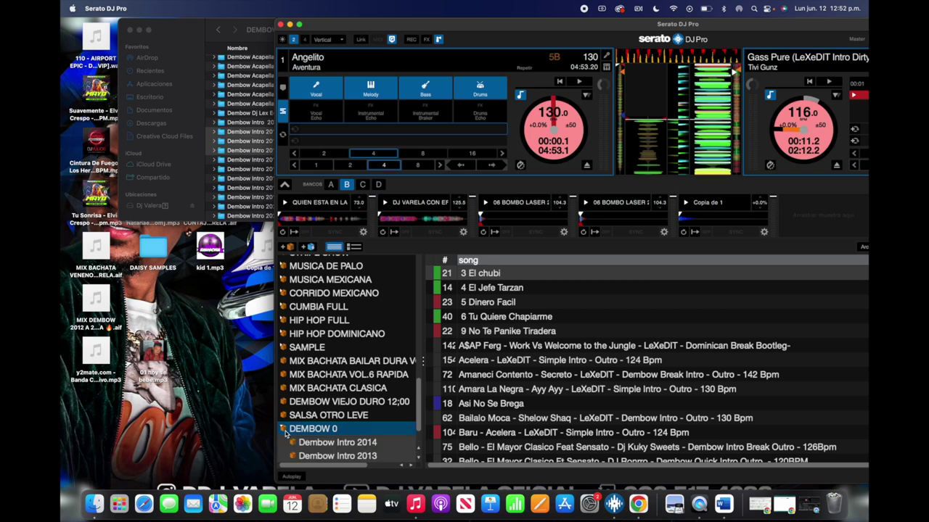
scroll(319, 441, down, 2)
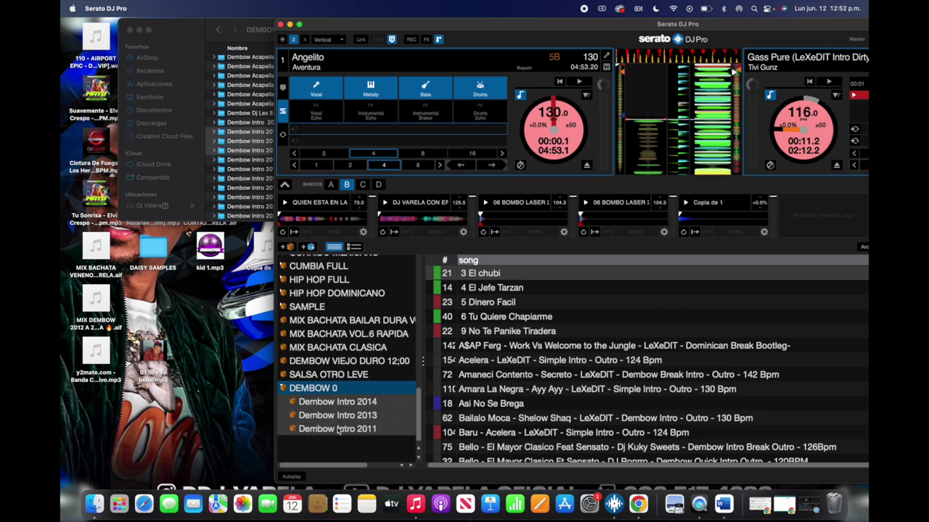
click(344, 429)
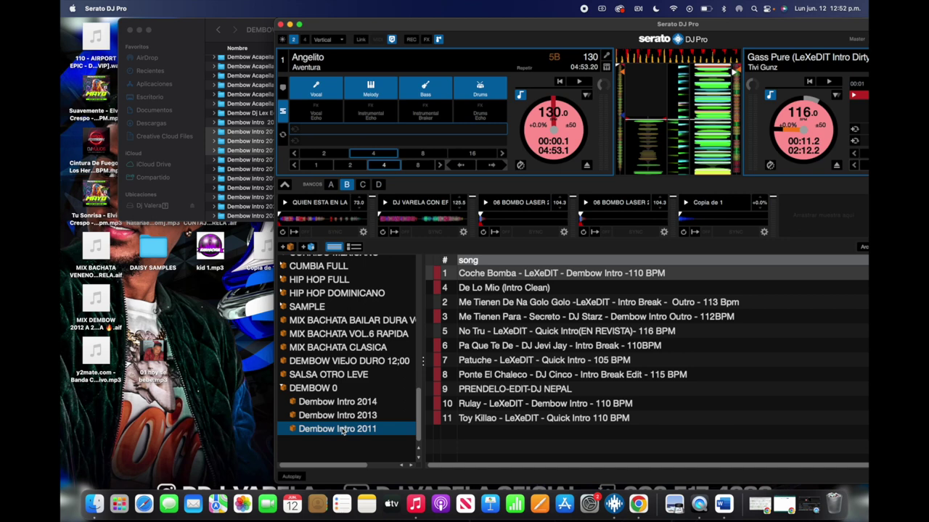
- Switch to Finder and open the Dembow Intro 2011 folder inside DEMBOW
click(262, 356)
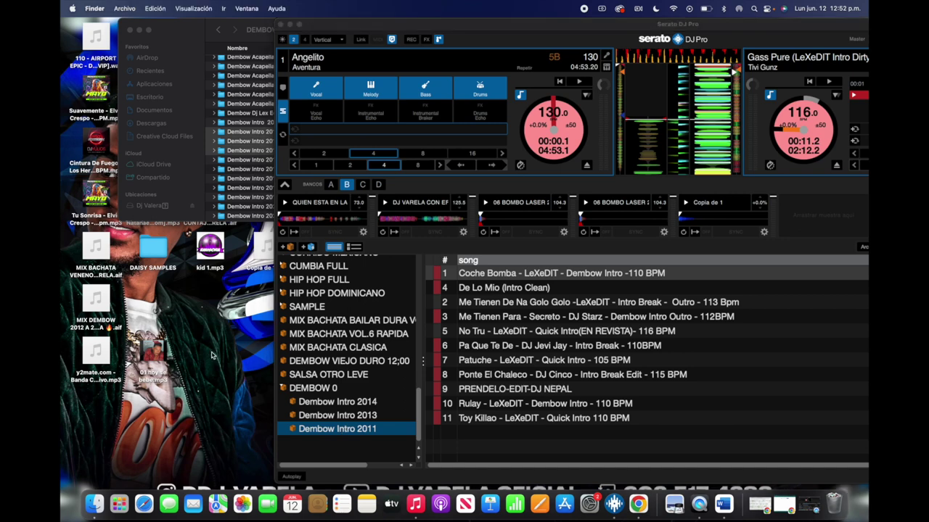
click(242, 93)
click(278, 132)
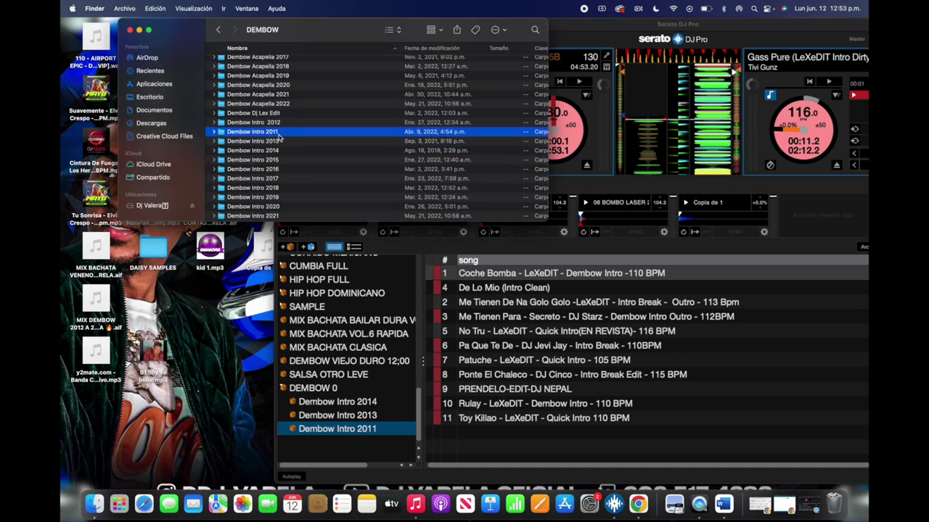
double_click(278, 133)
drag(209, 251, 259, 190)
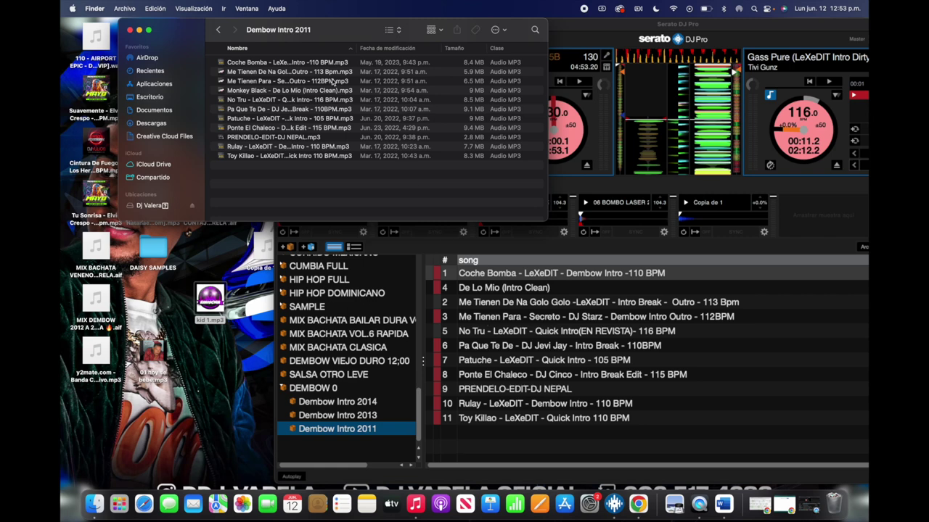
- Select all songs in the Dembow Intro 2011 folder, from Coche Bomba to Toy Killao
click(313, 63)
key(shift+Down)
key(shift+Down)
key(shift+Down)
key(shift+Down)
key(shift+Down)
key(shift+Down)
key(shift+Down)
key(shift+Down)
key(shift+Down)
key(shift+Down)
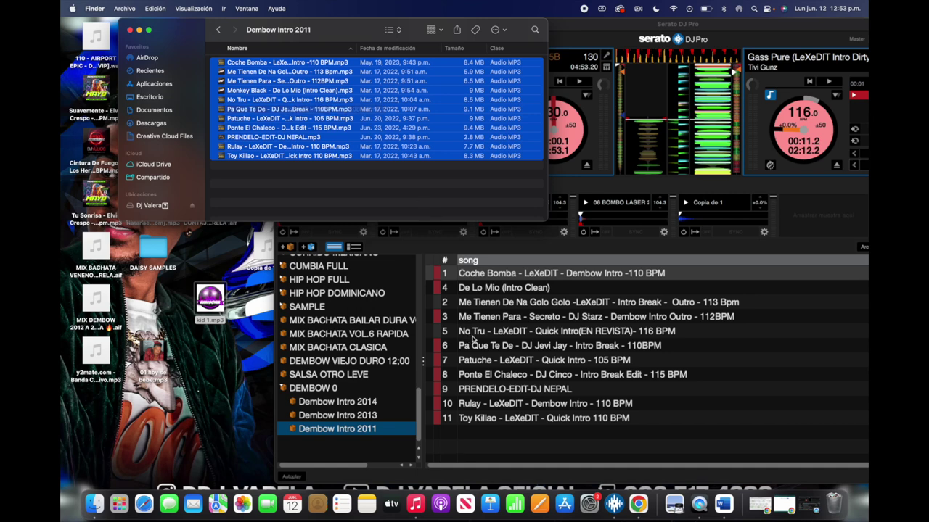
- Put the kid 1.mp3 icon back in its place below MIX DE BACHATA on the desktop and close the Finder window
click(218, 30)
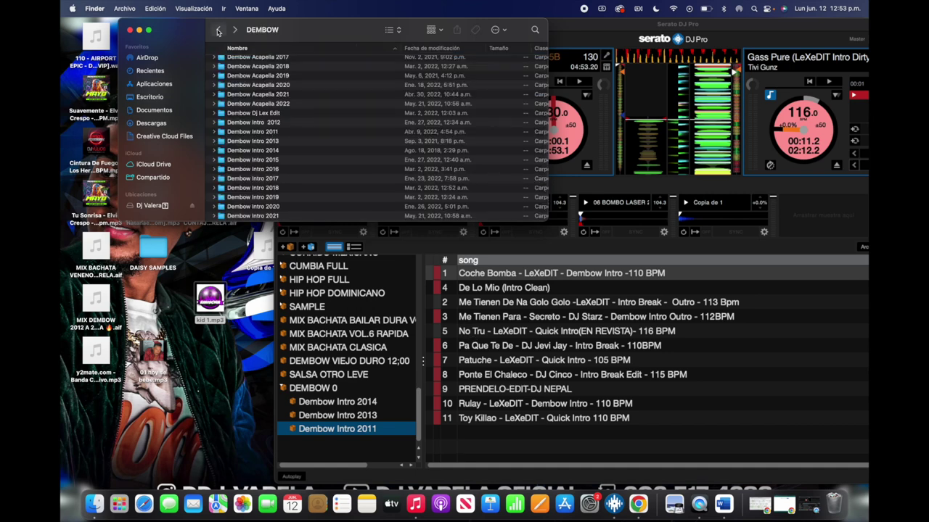
click(210, 297)
drag(211, 297, 210, 247)
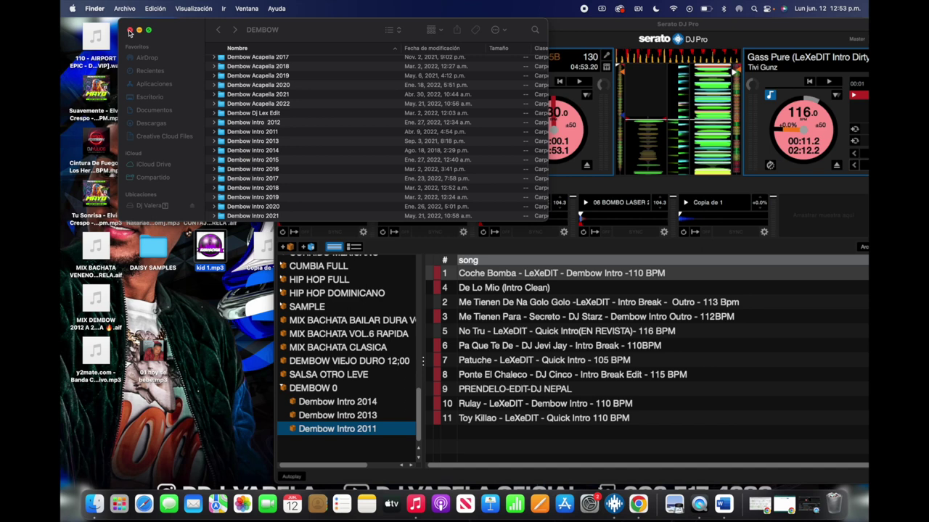
click(130, 31)
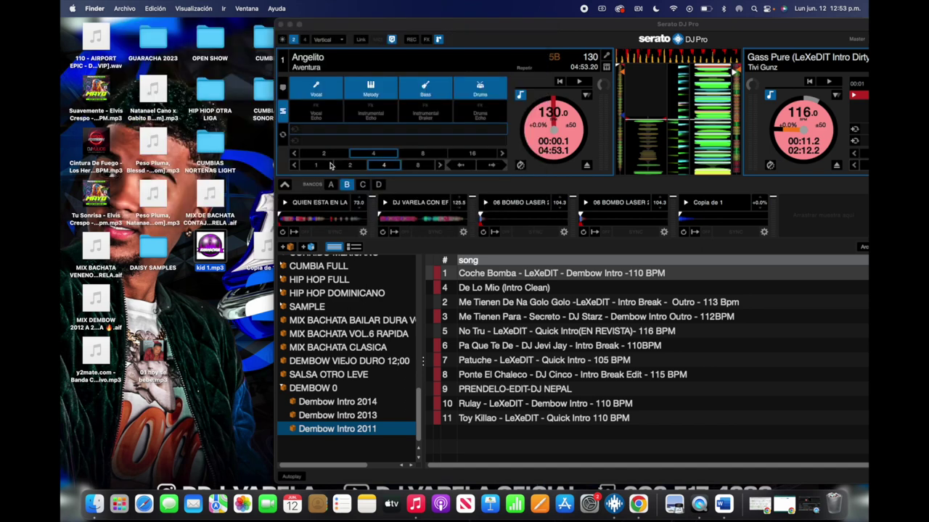
- Delete the DEMBOW 0 crate with its subcrates and show Serato DJ Pro in full screen
click(283, 390)
click(284, 391)
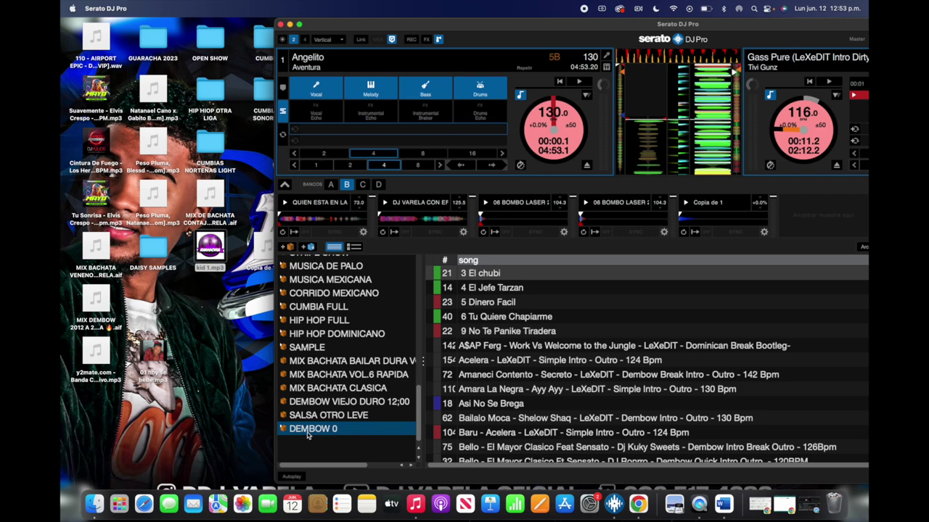
key(BackSpace)
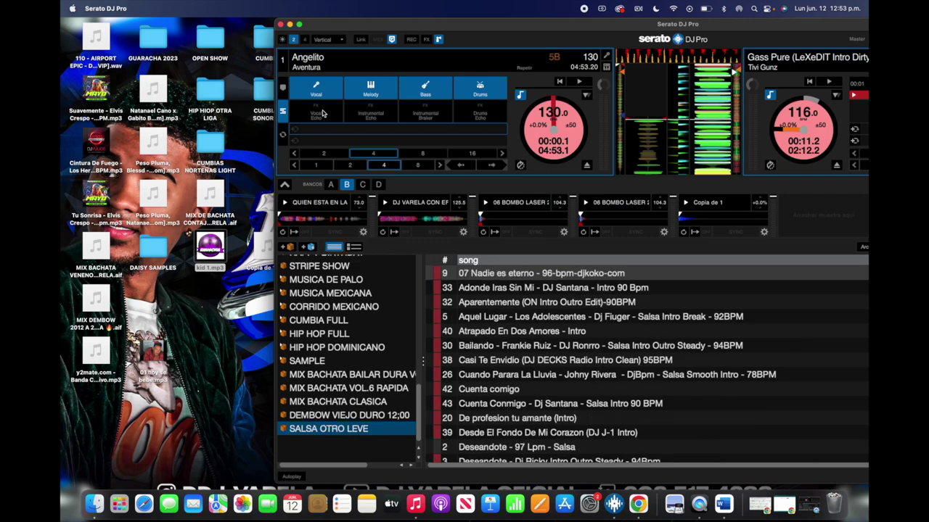
click(299, 25)
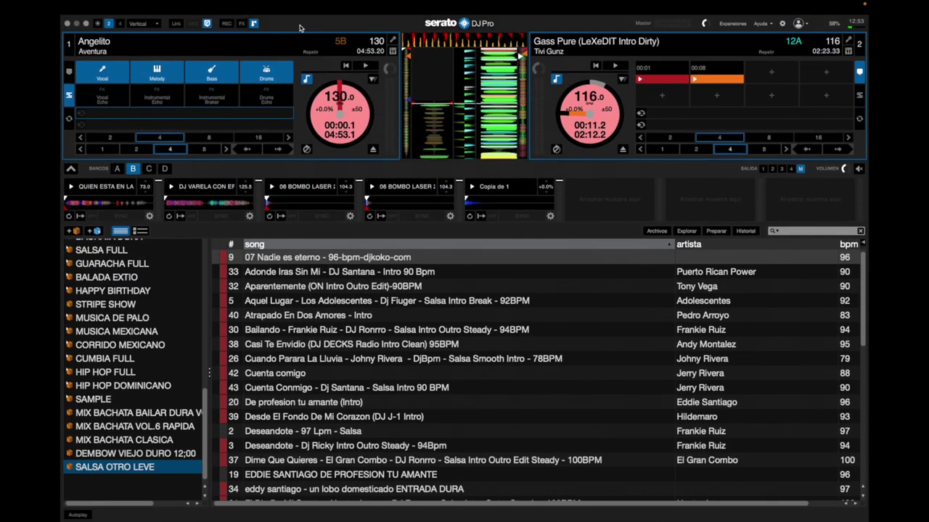
- Enable Proteger la Biblioteca in the library and display settings and return to the decks
click(782, 24)
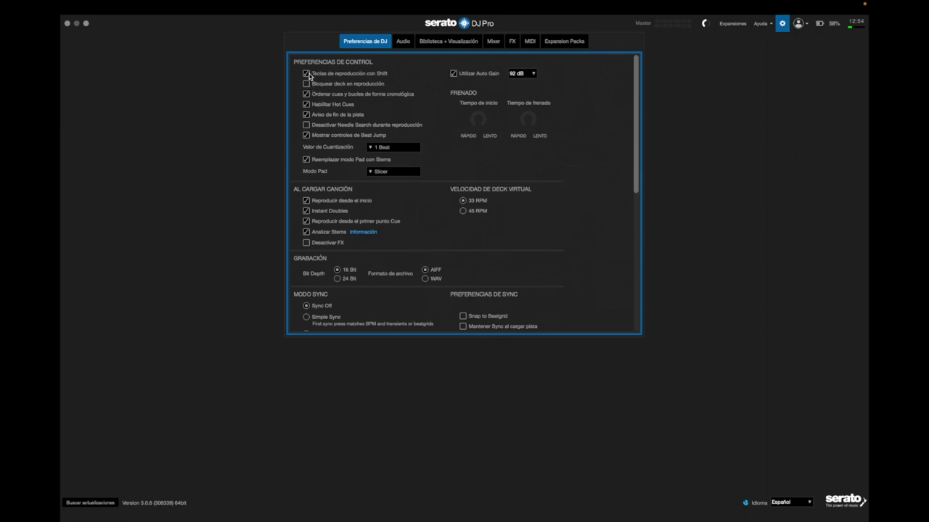
click(449, 42)
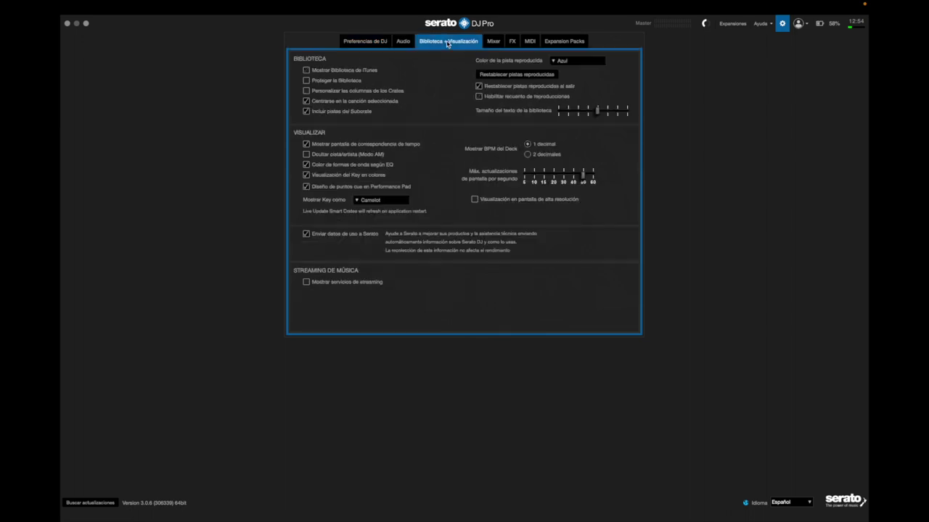
click(306, 80)
click(782, 23)
click(781, 23)
click(781, 23)
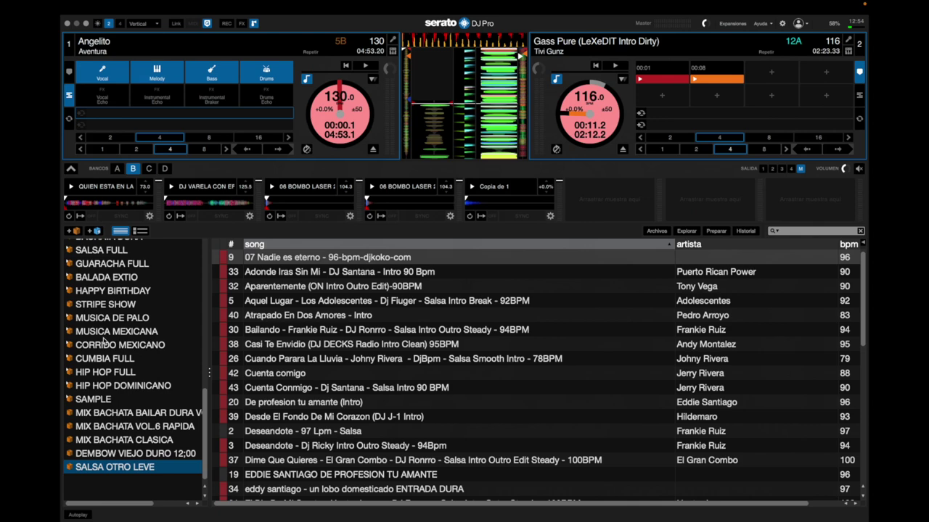
- Look through the crates from SAMPLE to DEMBOW VIEJO DURO 12;00 and review the whole crate list
click(109, 399)
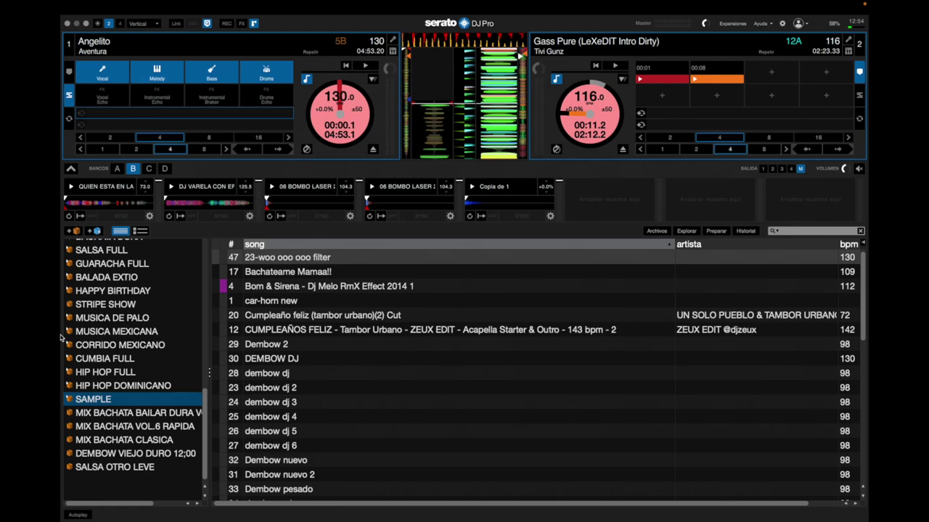
key(Down)
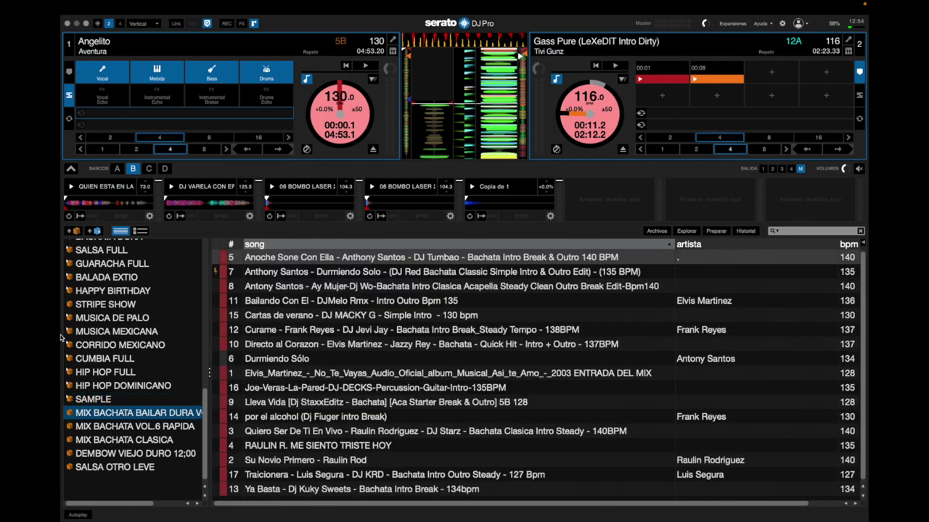
key(Down)
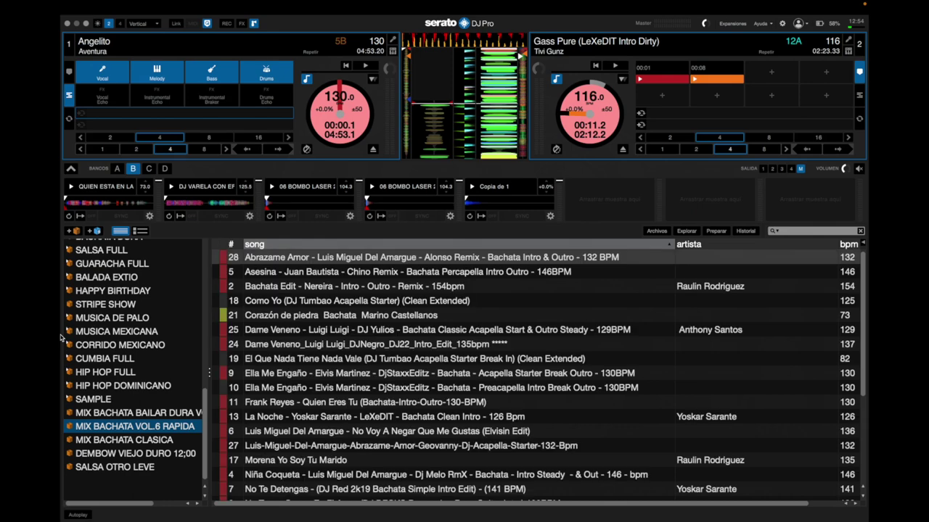
key(Down)
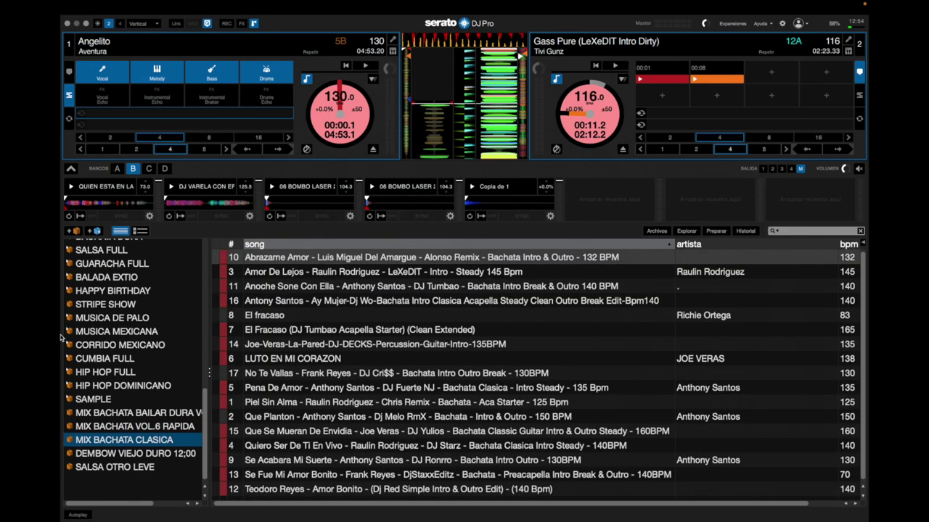
key(Down)
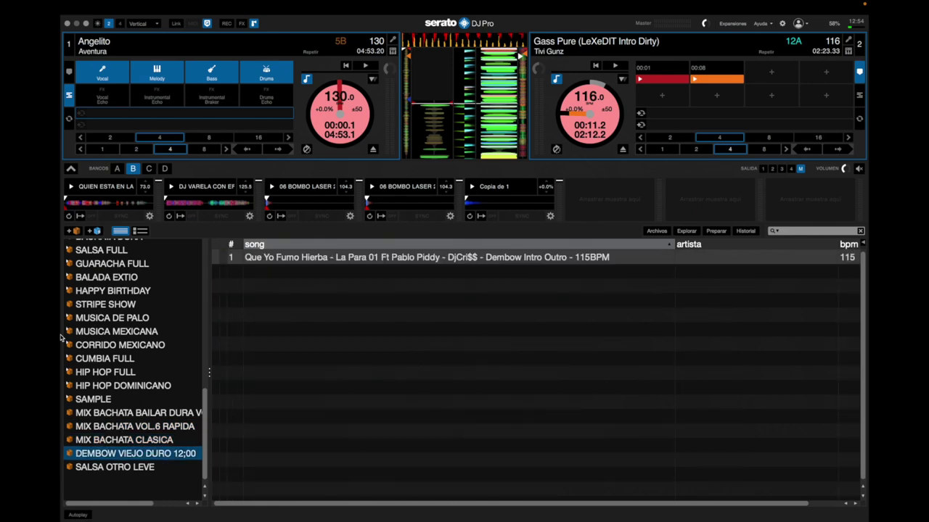
scroll(122, 335, up, 10)
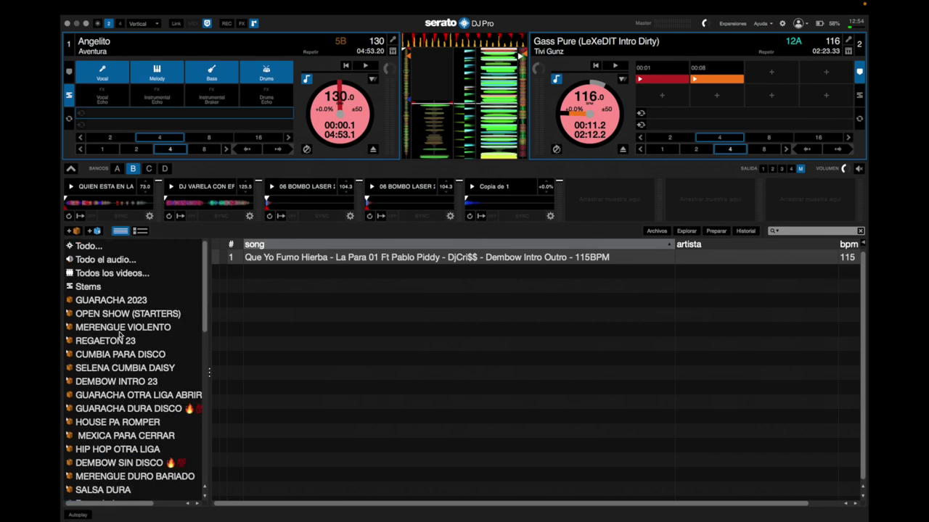
scroll(116, 308, down, 10)
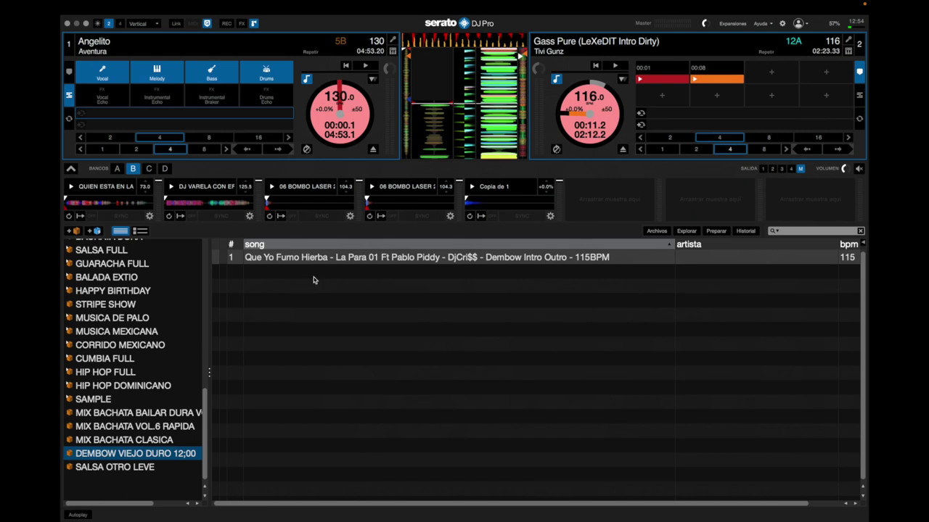
- Choose Azul as the played-track colour in the library settings and return to the decks
click(782, 24)
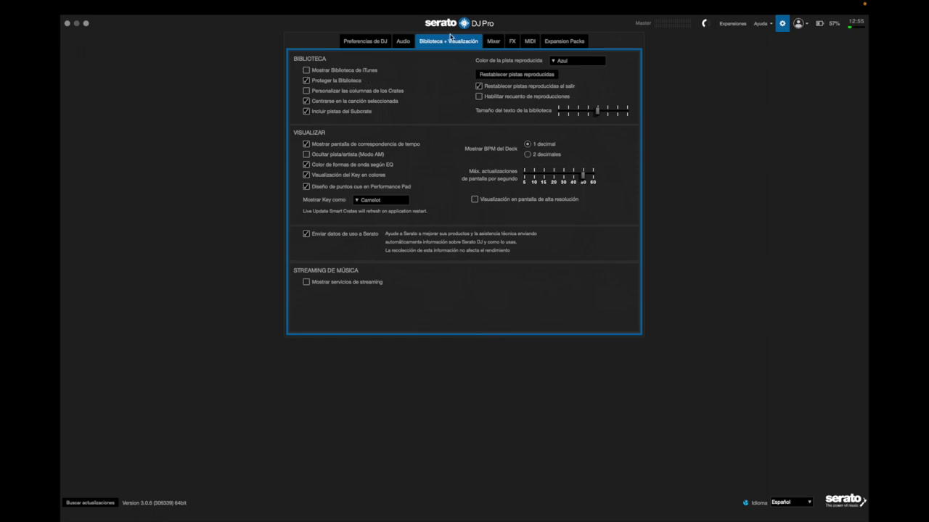
click(557, 62)
click(562, 69)
click(552, 64)
click(563, 70)
click(781, 24)
- Load the song Que Yo Fumo Hierba from the DEMBOW VIEJO DURO 12;00 crate into deck 1
click(266, 260)
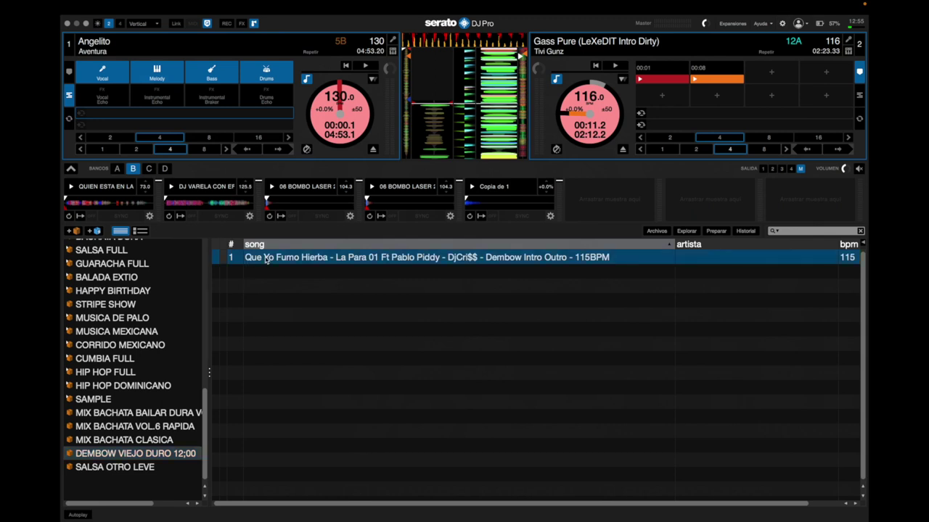
key(shift+Left)
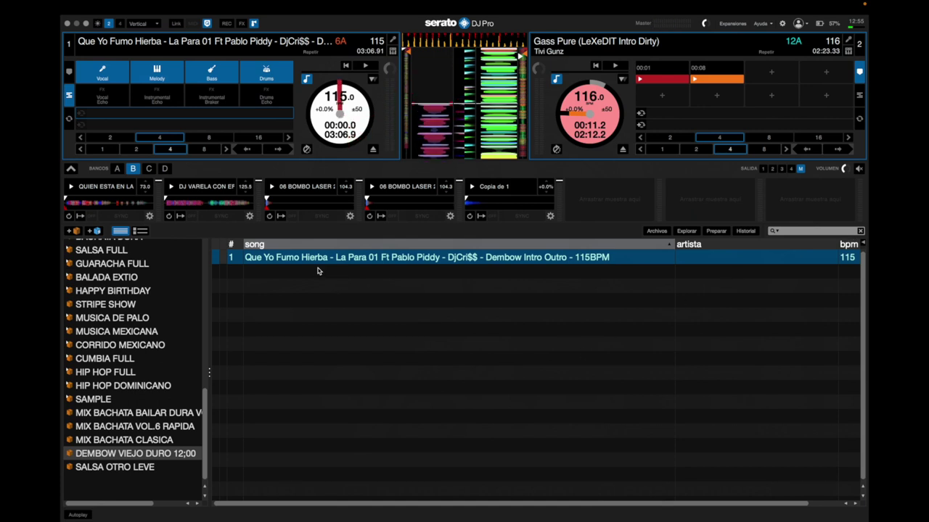
- Load 127 Dj DanS - Rap bom Panamericano (INTRO) duro from HOUSE PA ROMPER into deck 1 and select the song 128 Fingers - Lick It
scroll(142, 396, up, 3)
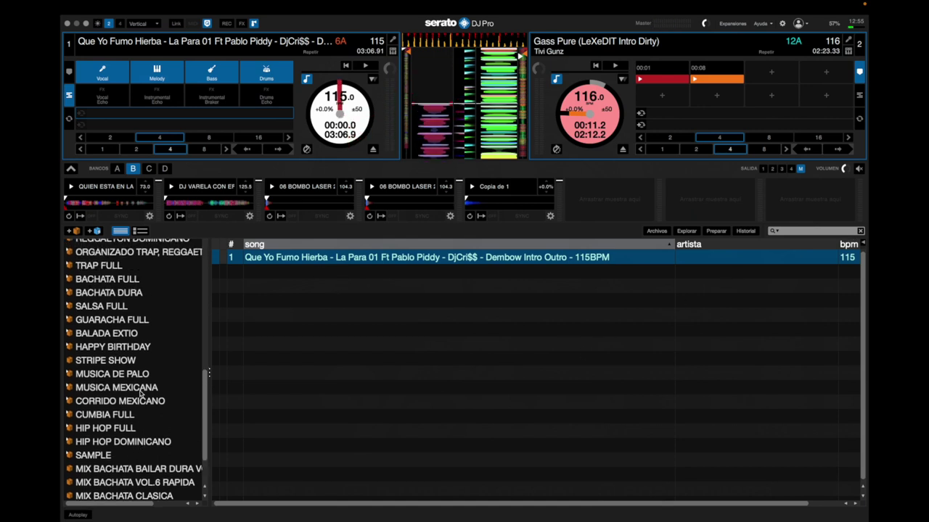
scroll(101, 281, up, 10)
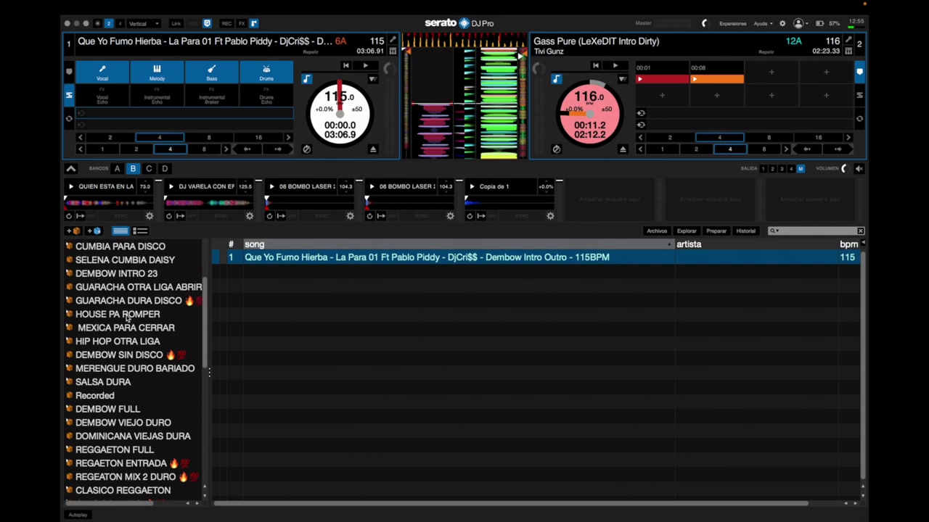
click(125, 317)
click(308, 273)
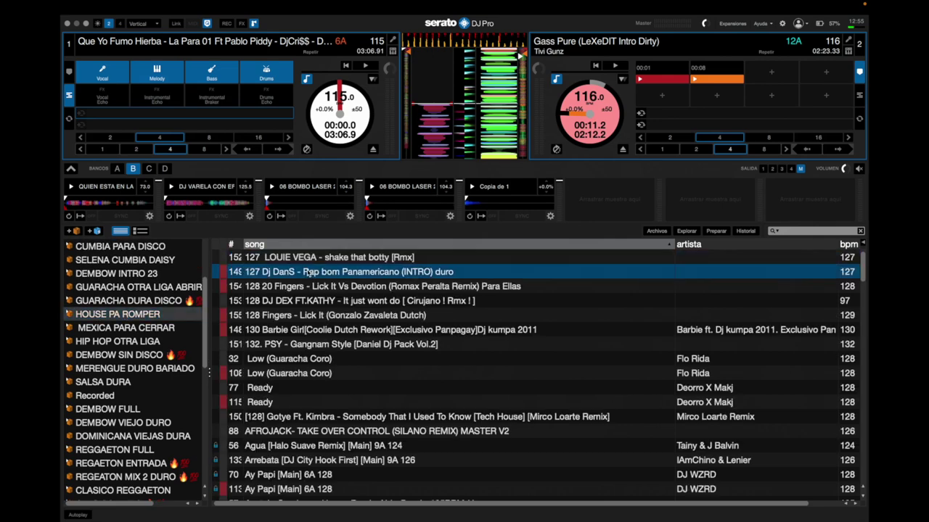
key(shift+Left)
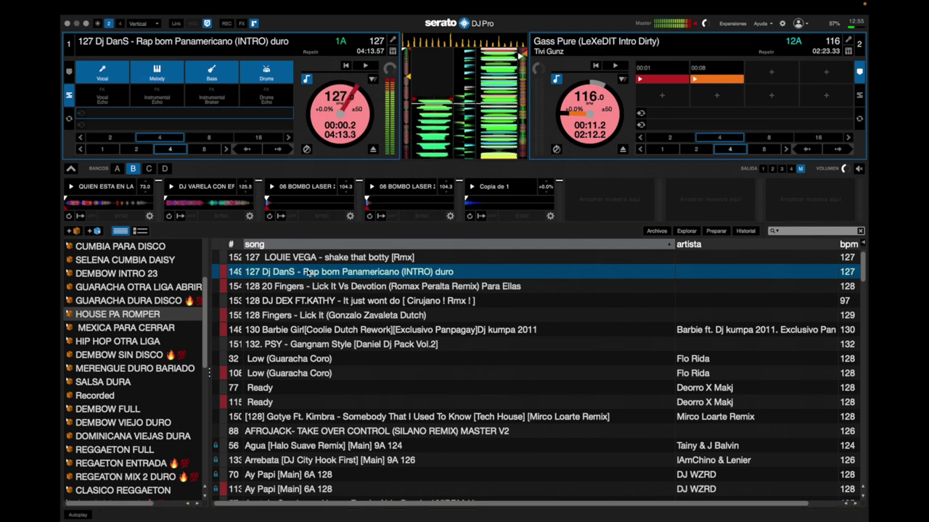
click(346, 313)
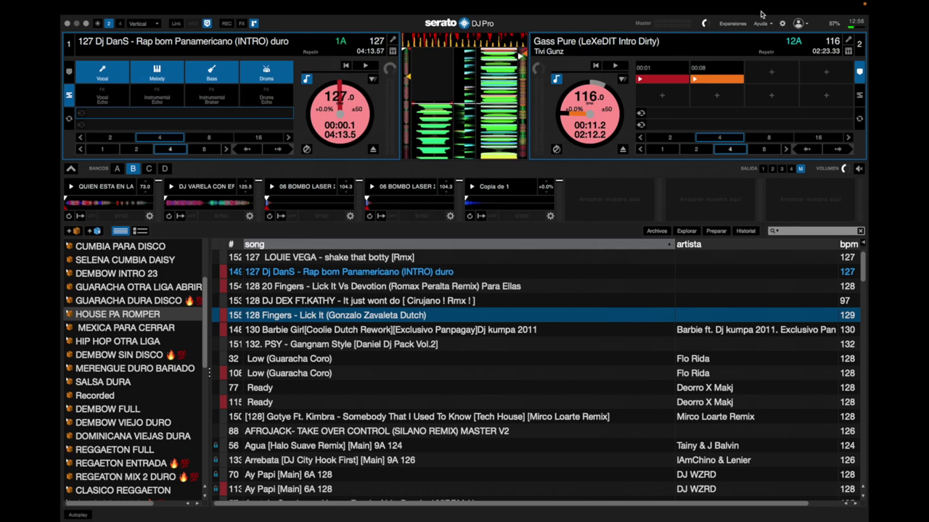
- Reselect Azul as the played-track colour in the library settings and take Serato DJ Pro out of full screen
click(782, 23)
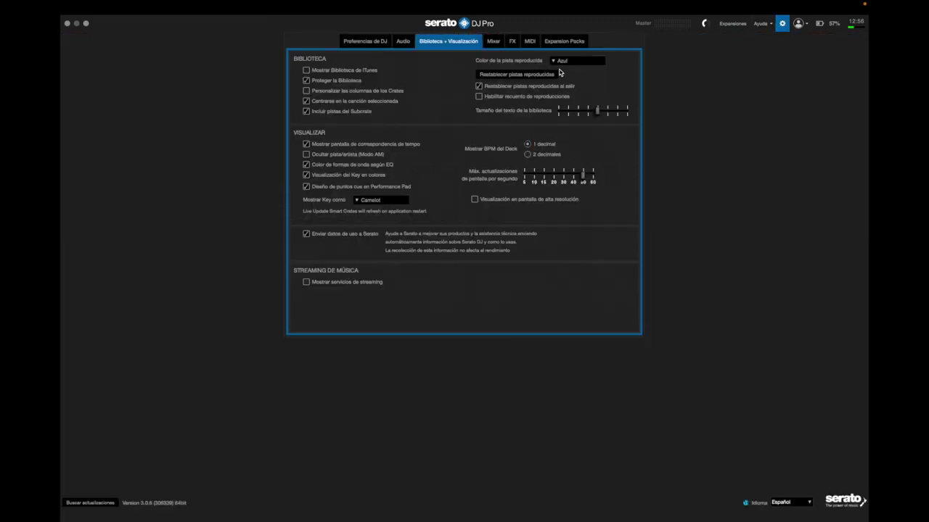
click(364, 42)
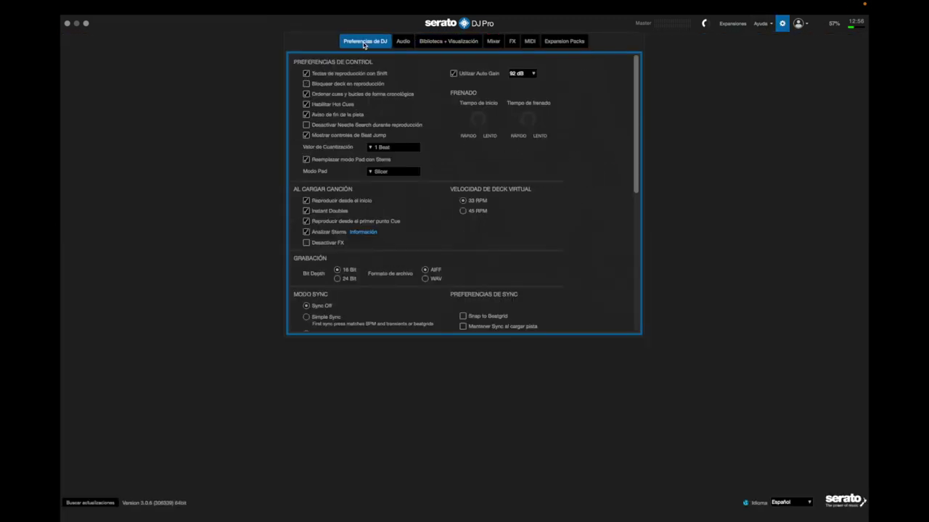
click(445, 43)
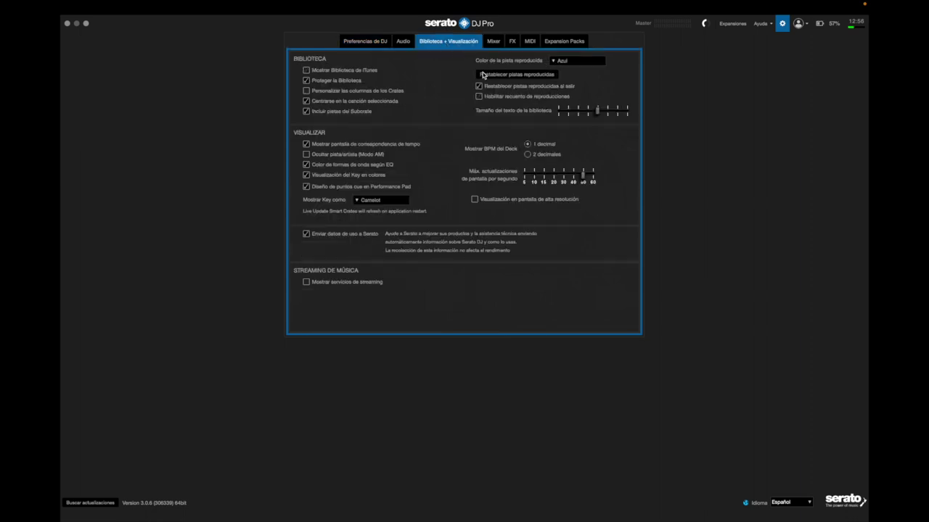
click(557, 63)
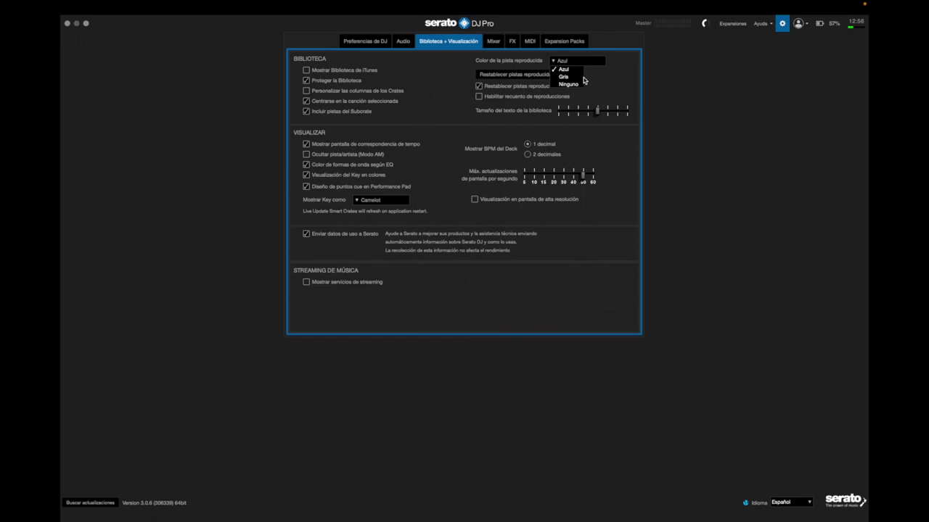
click(562, 71)
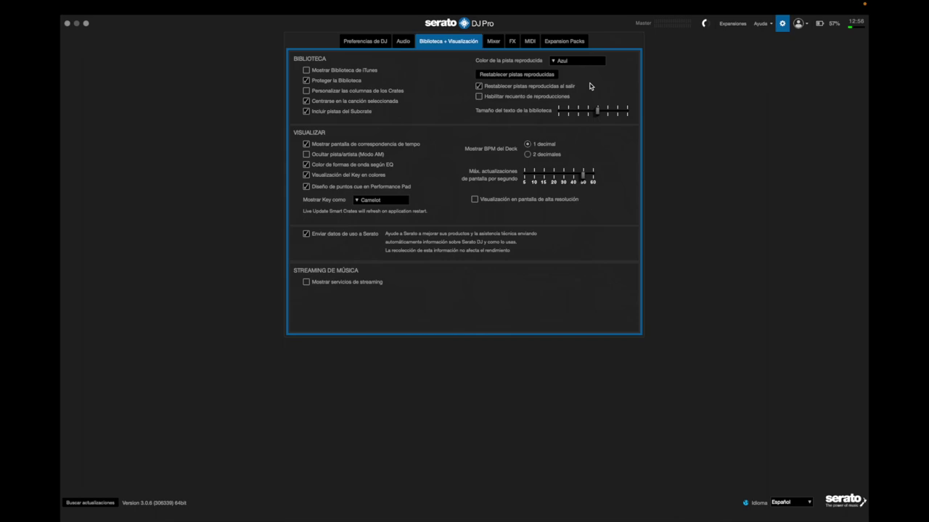
click(782, 23)
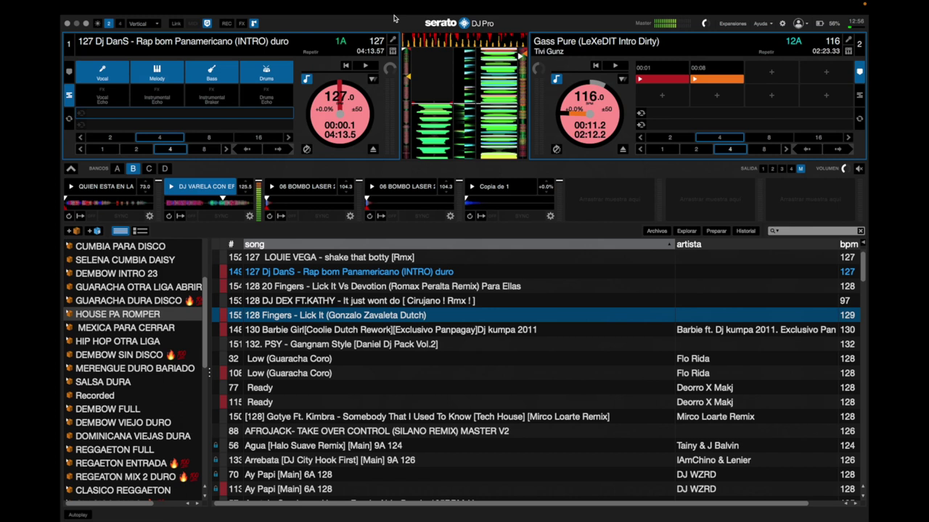
click(85, 23)
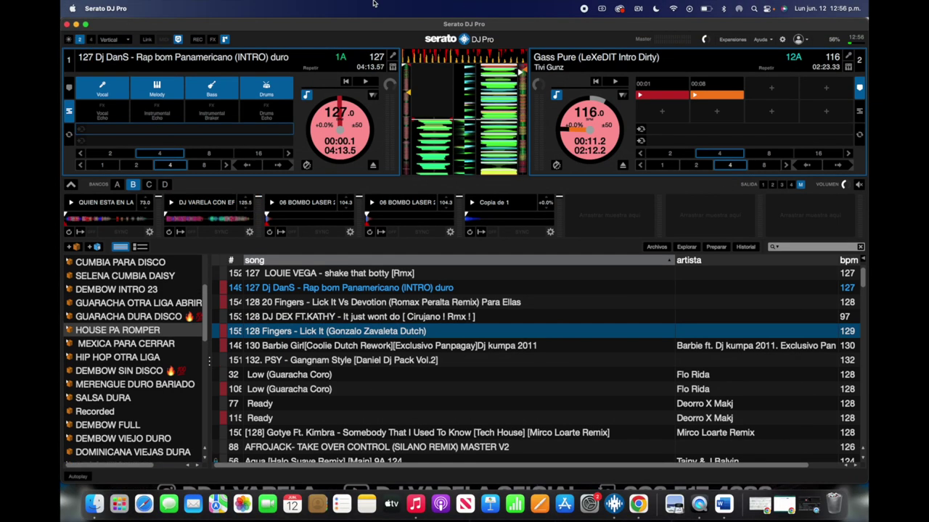